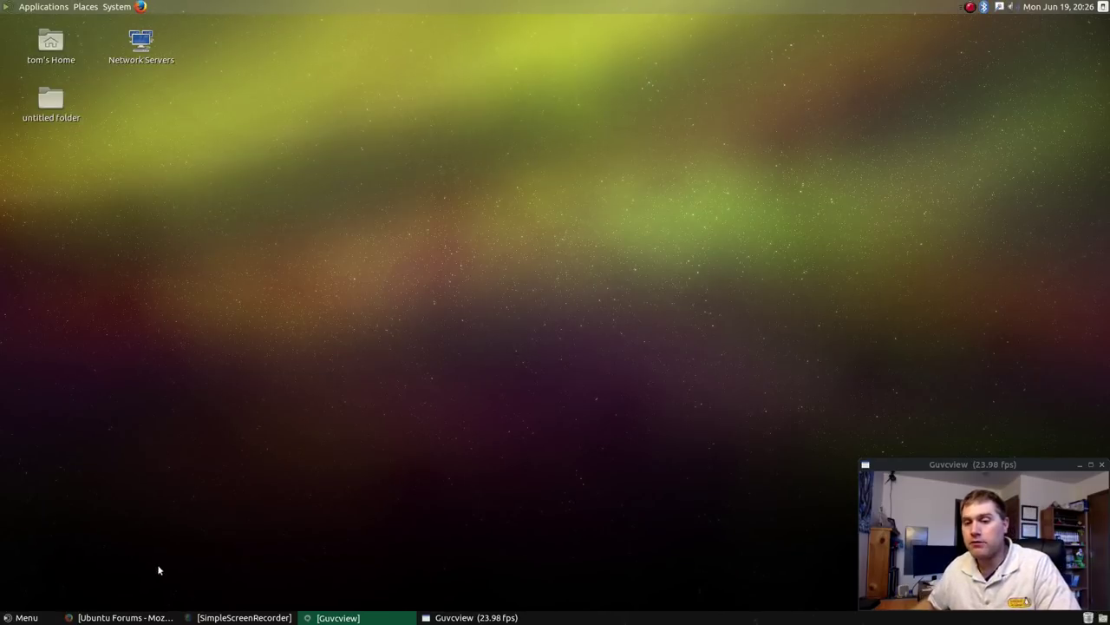
Bring up the Ubuntu Forums browser window, unmaximize it and resize it to fill the desktop area beside the webcam window.
click(122, 617)
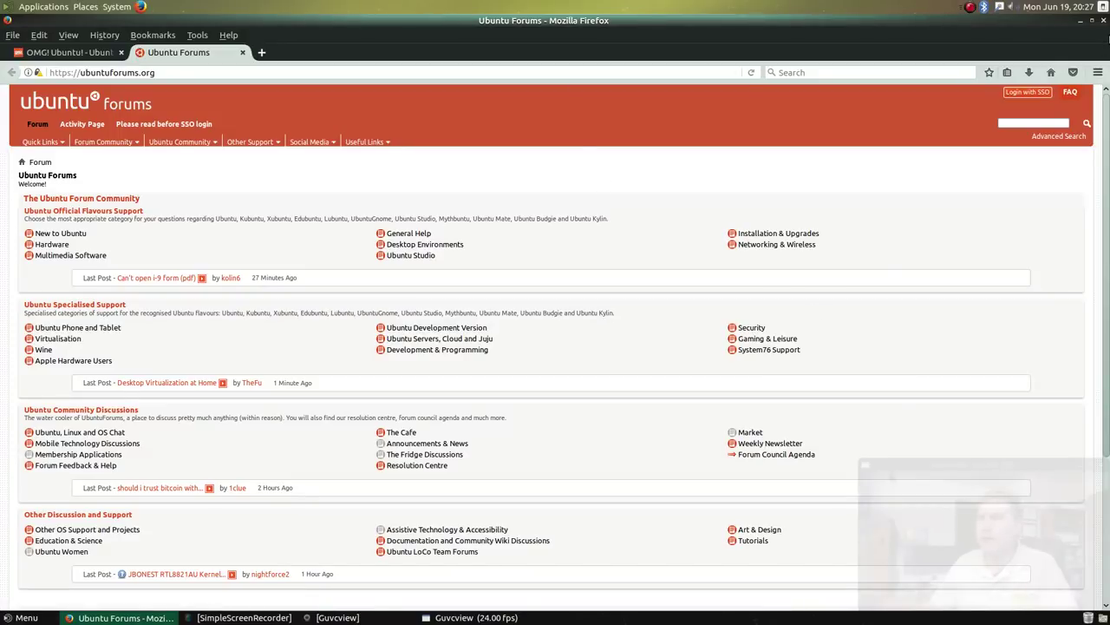
click(1092, 19)
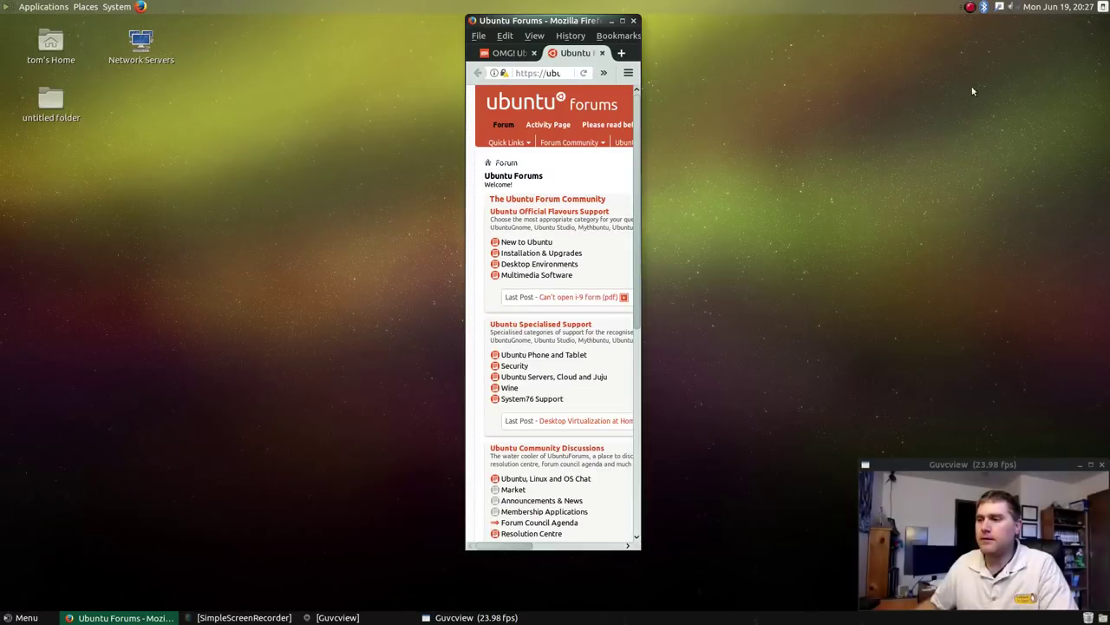
drag(466, 176, 2, 200)
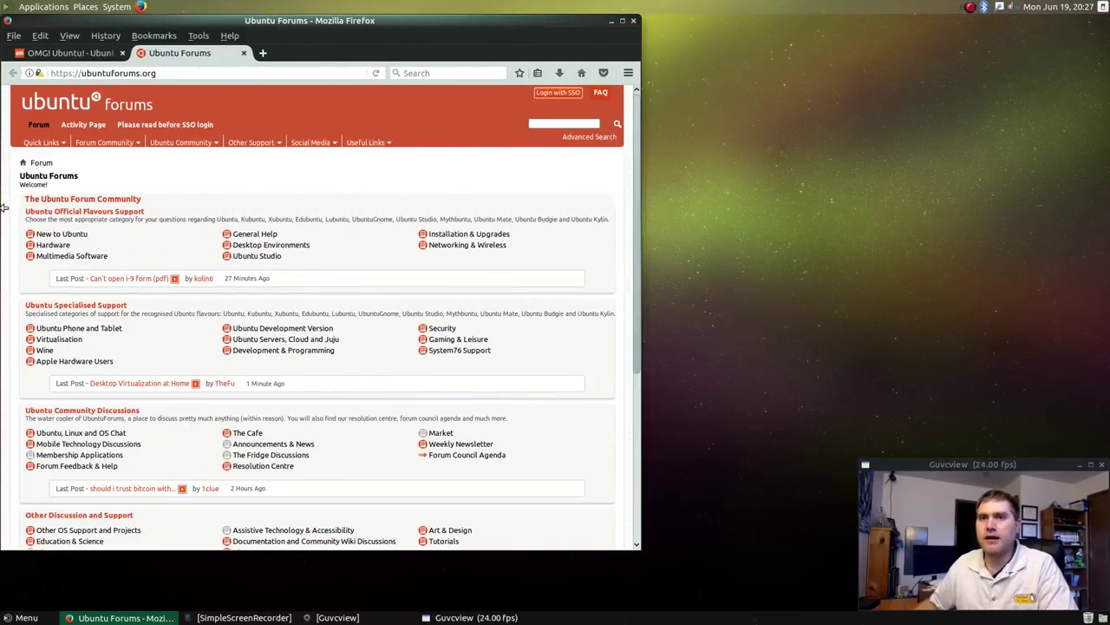
drag(648, 546, 857, 611)
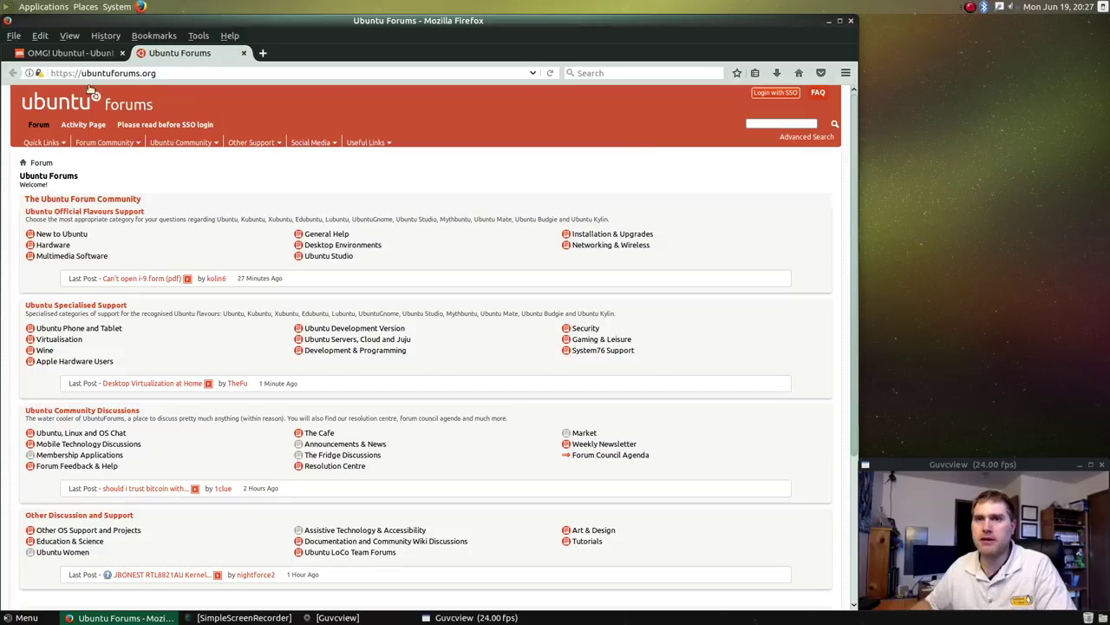
Look over the OMG! Ubuntu news home page, and minimize the browser.
click(69, 54)
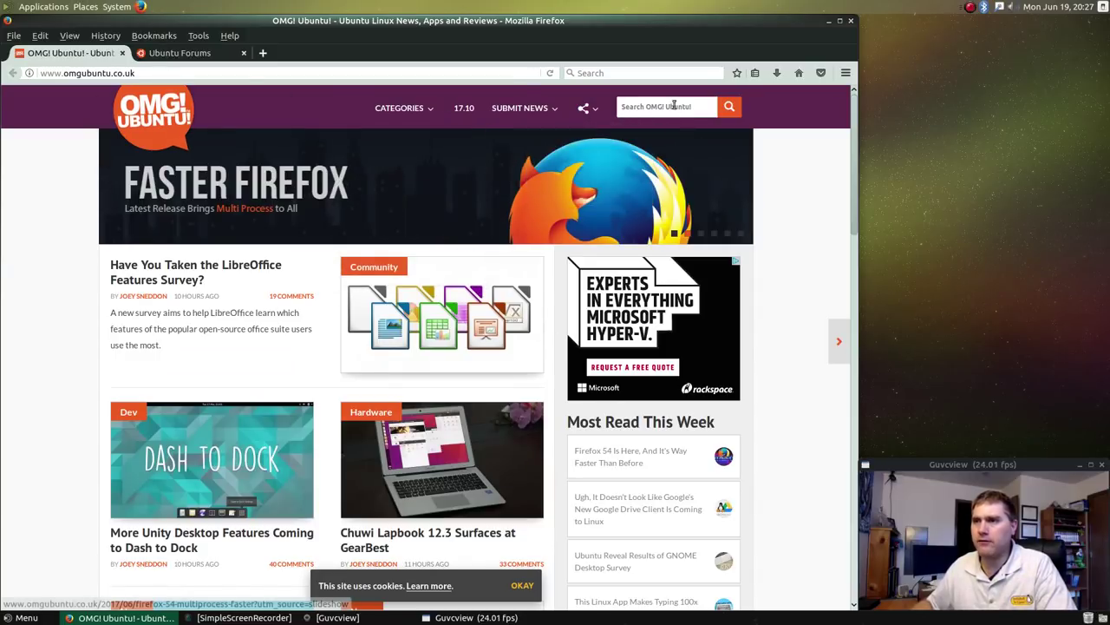
scroll(718, 454, down, 4)
scroll(718, 455, up, 4)
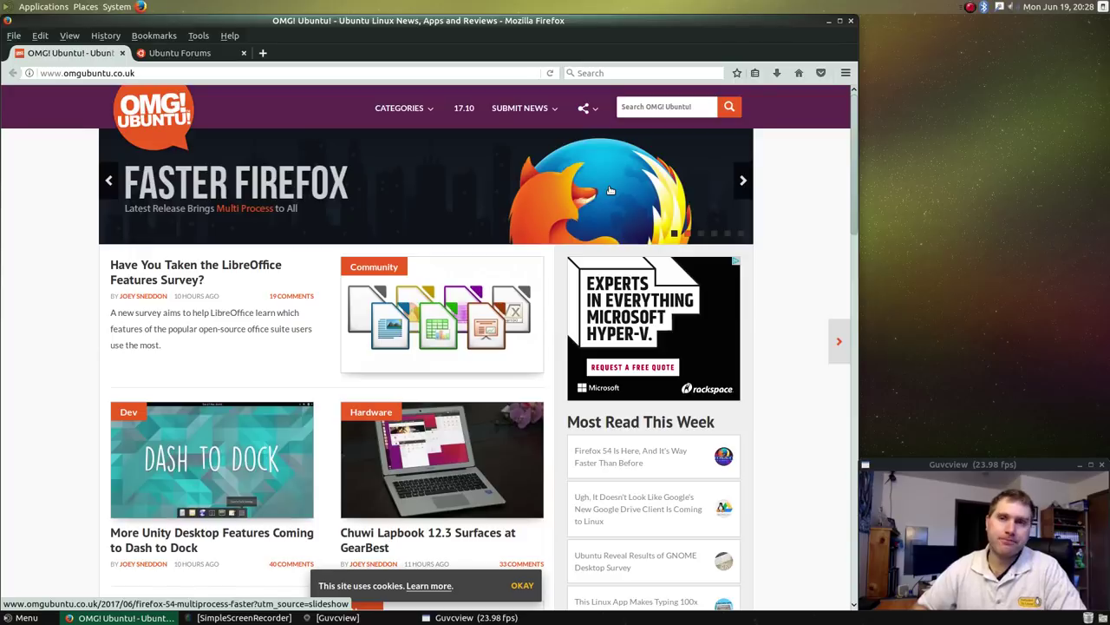
click(828, 20)
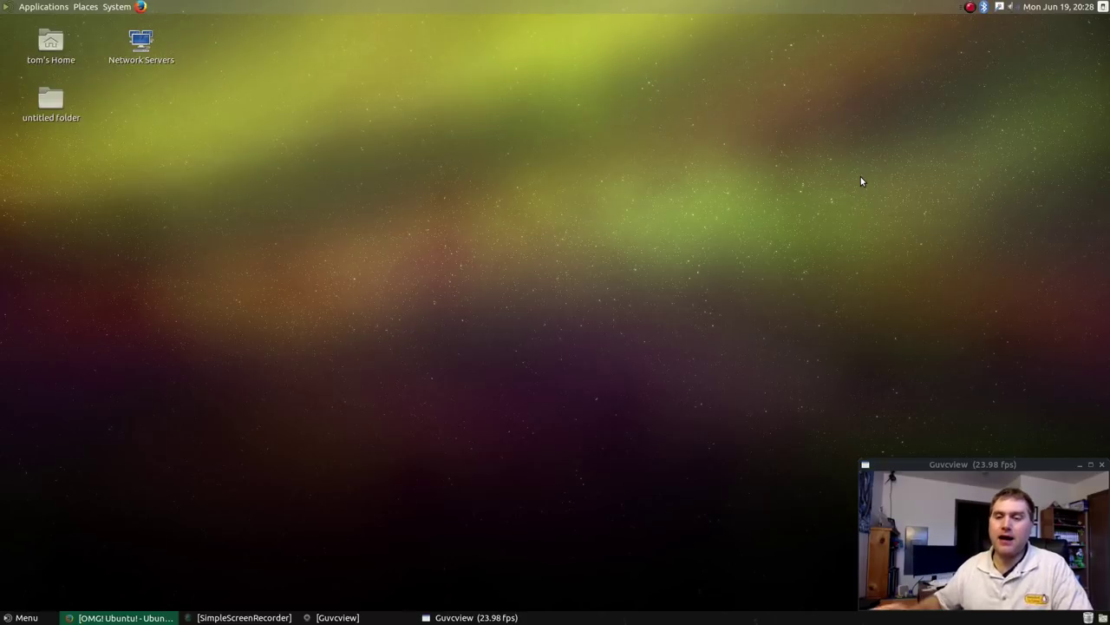
Compare the application categories offered by the lower panel's advanced menu with those in the upper panel's traditional Applications menu.
click(19, 619)
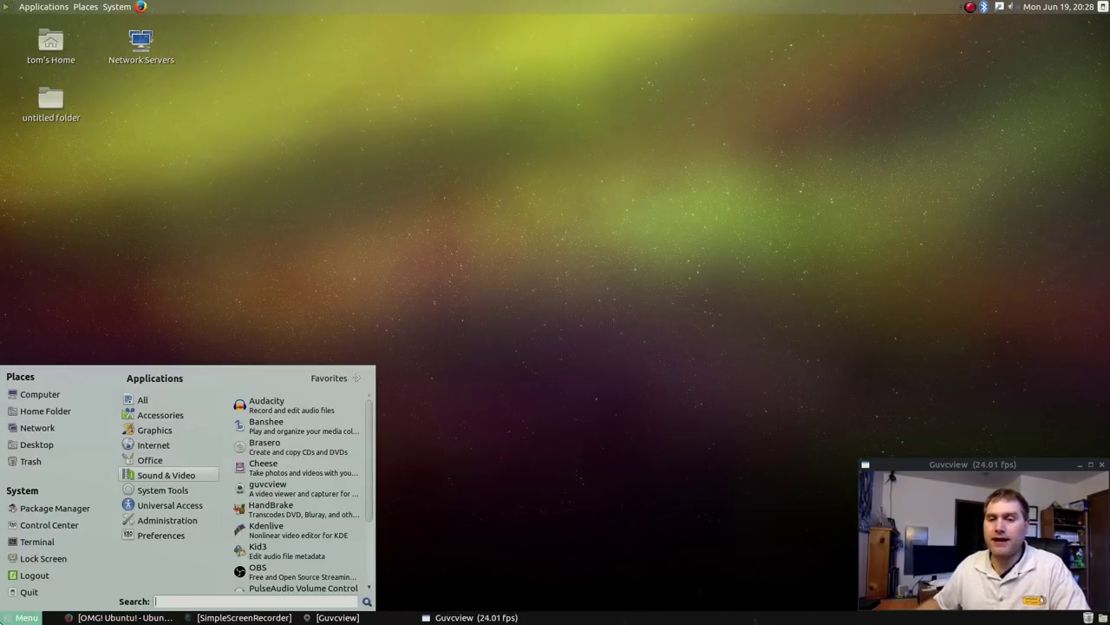
click(528, 368)
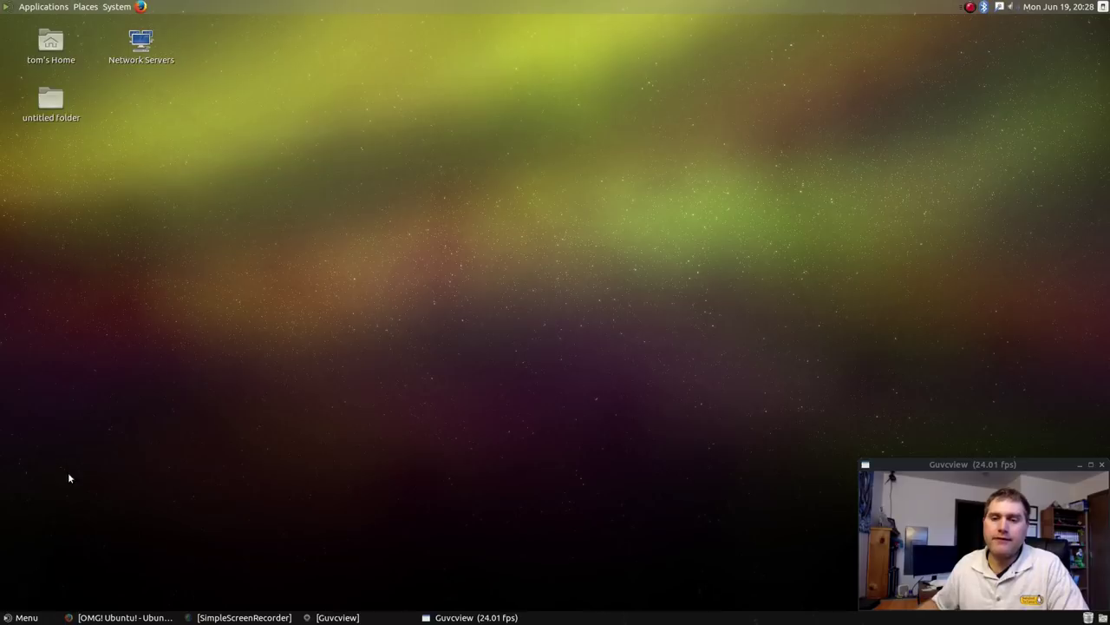
click(18, 8)
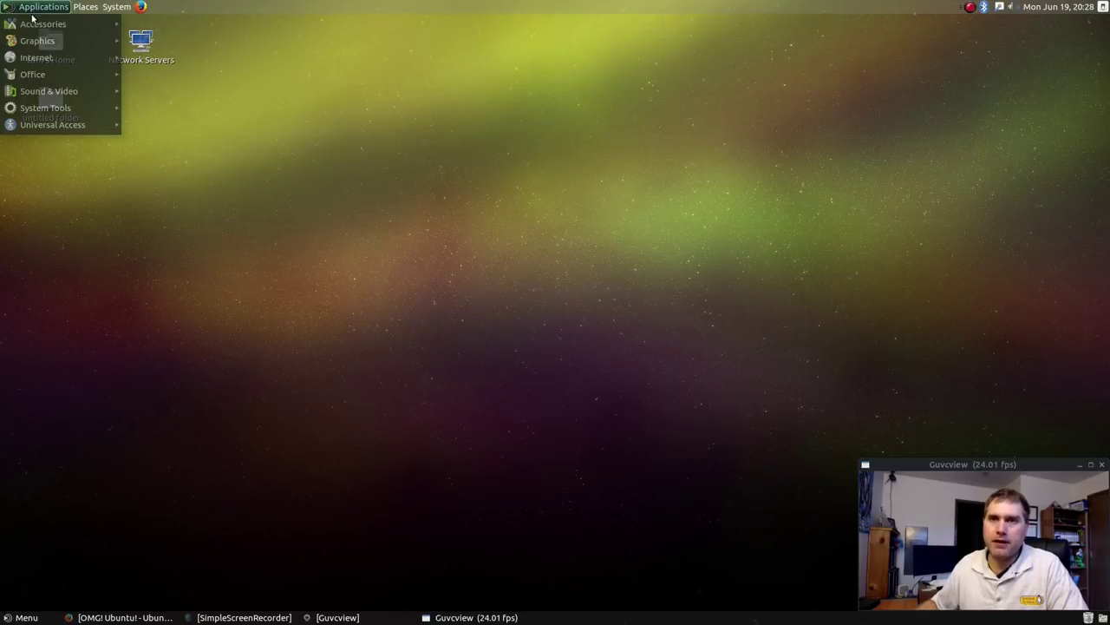
mouse_move(53, 28)
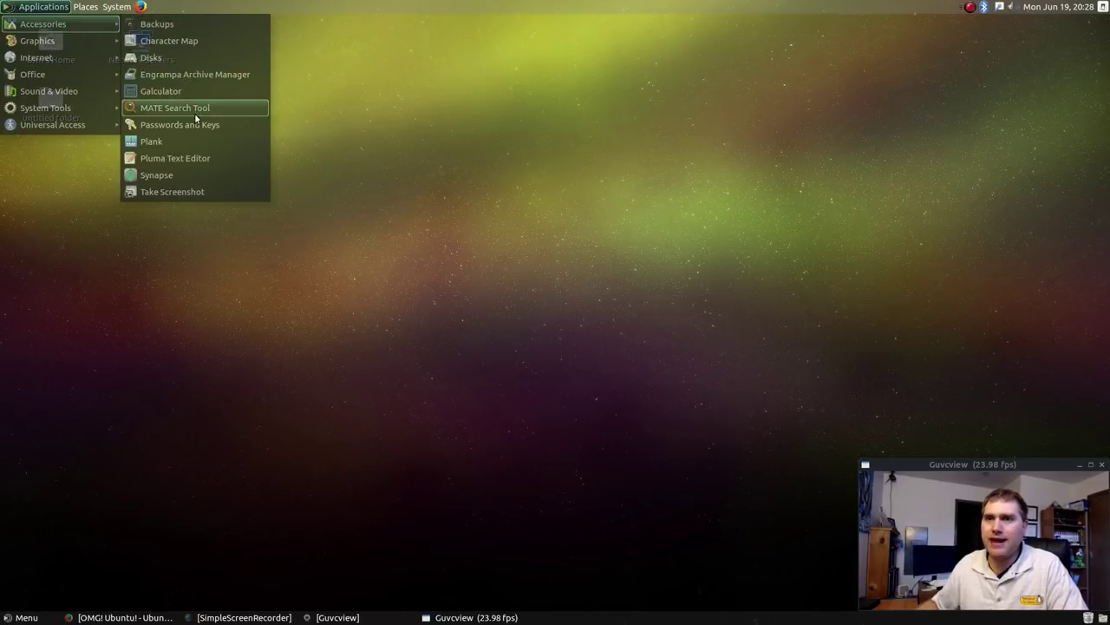
mouse_move(56, 61)
mouse_move(77, 41)
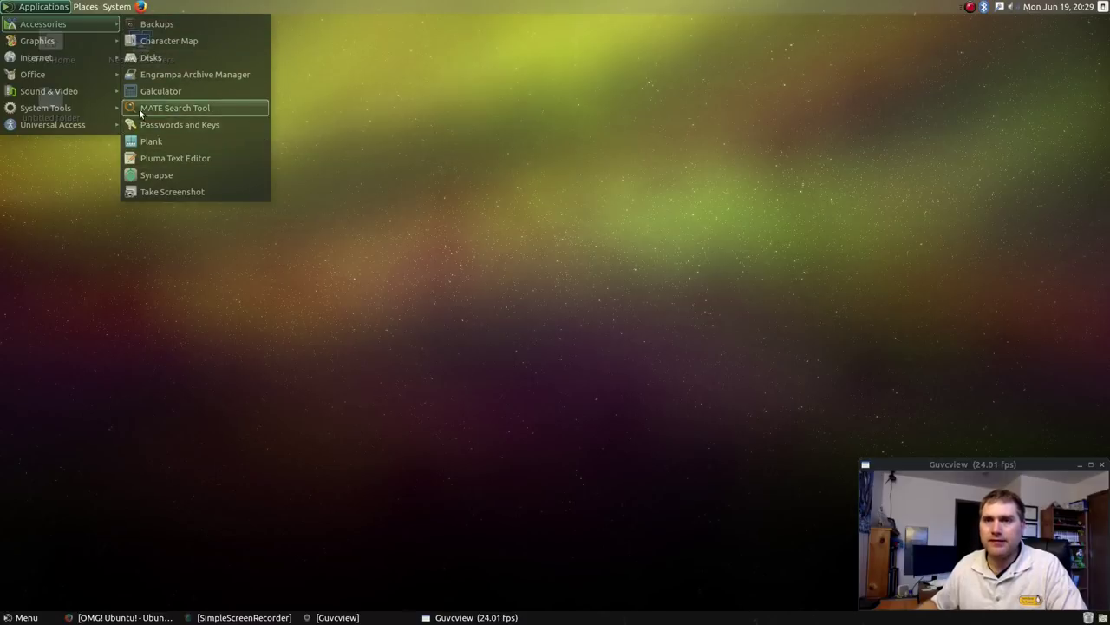
click(17, 617)
click(18, 617)
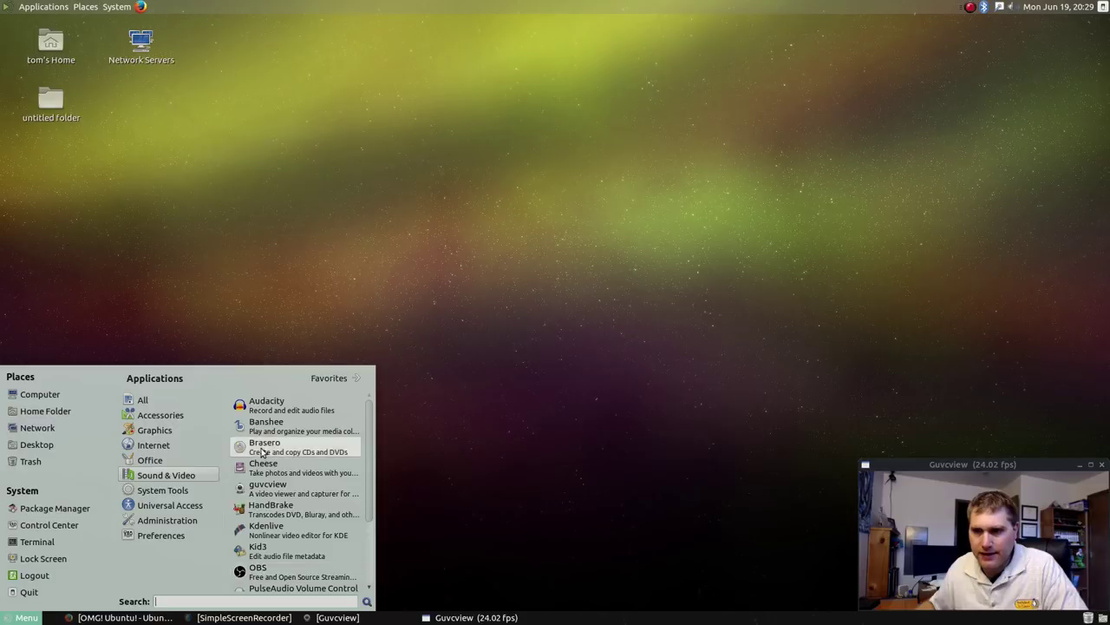
click(245, 226)
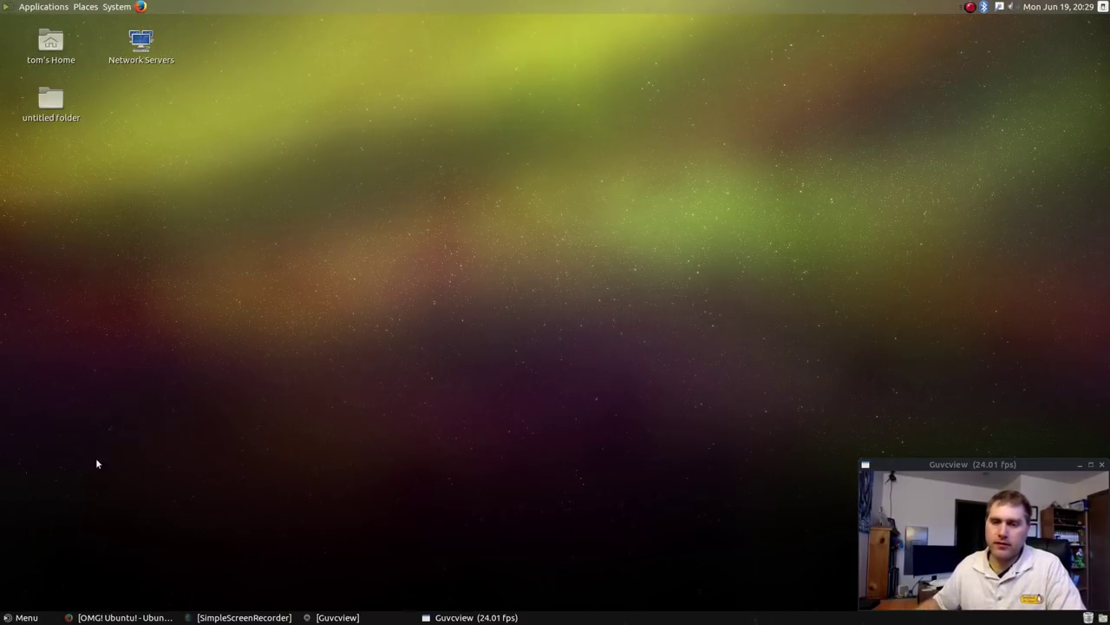
Browse the items that can be added to the lower panel and search them for "menu".
mouse_move(126, 613)
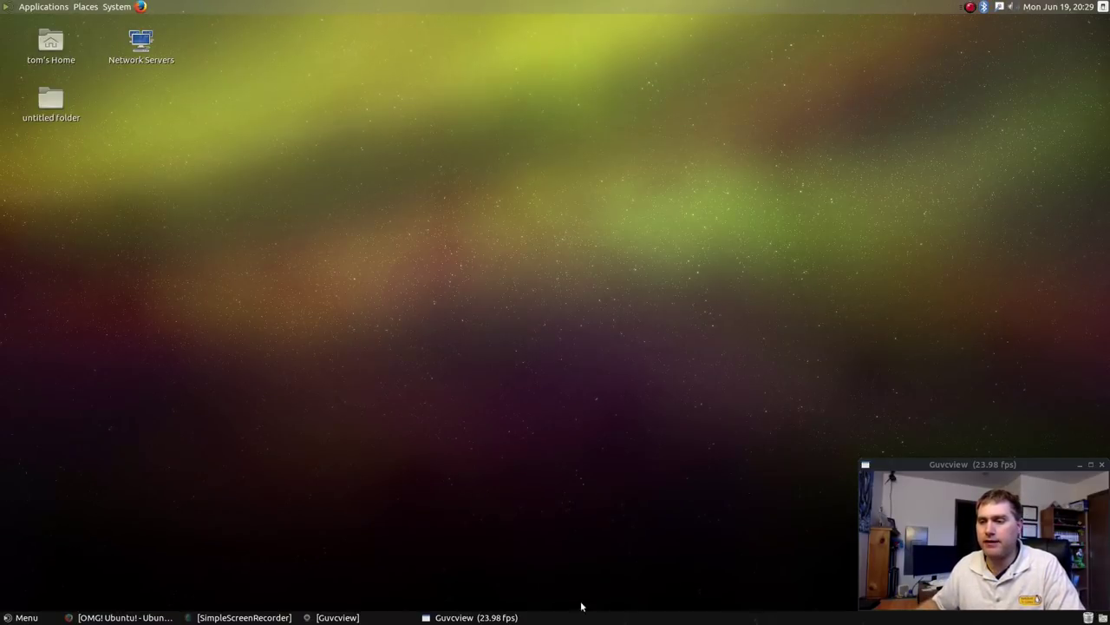
right_click(622, 618)
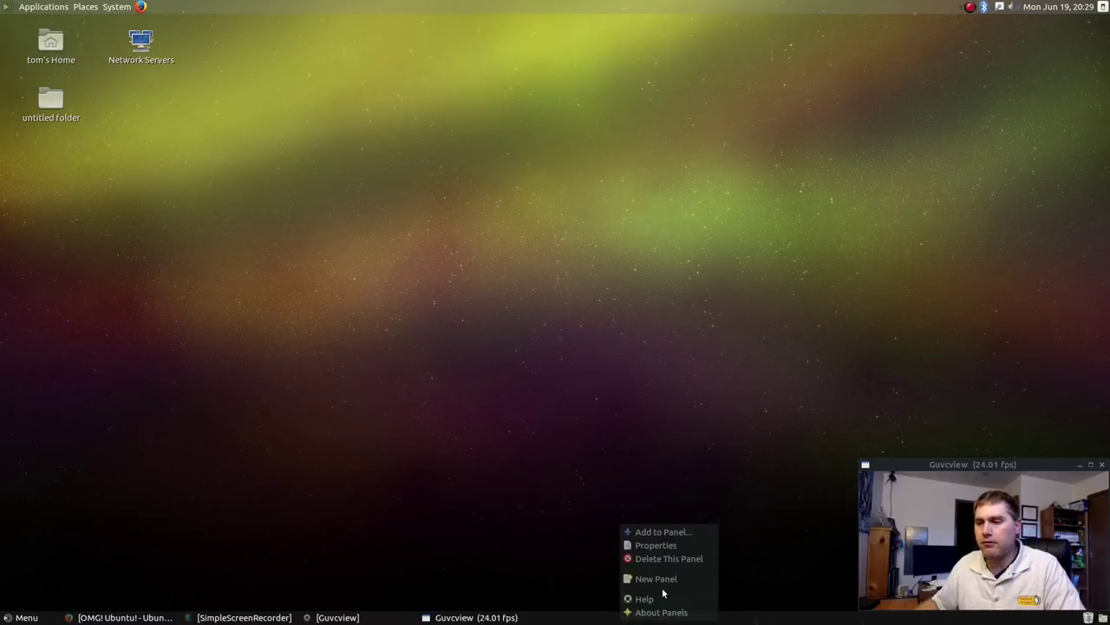
click(659, 531)
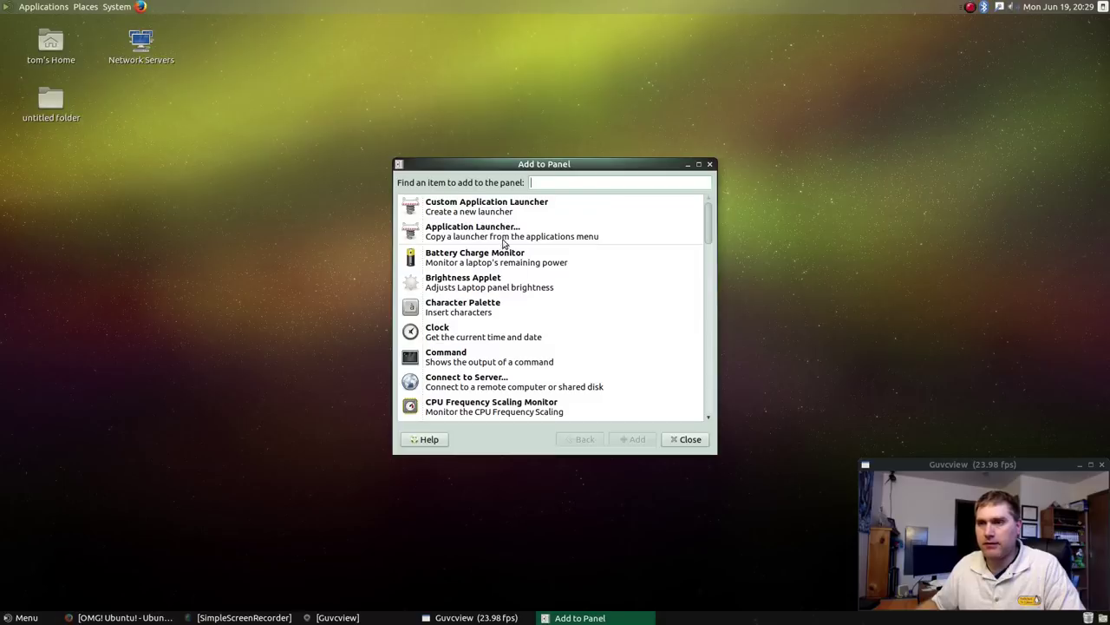
scroll(504, 334, down, 2)
scroll(501, 344, down, 10)
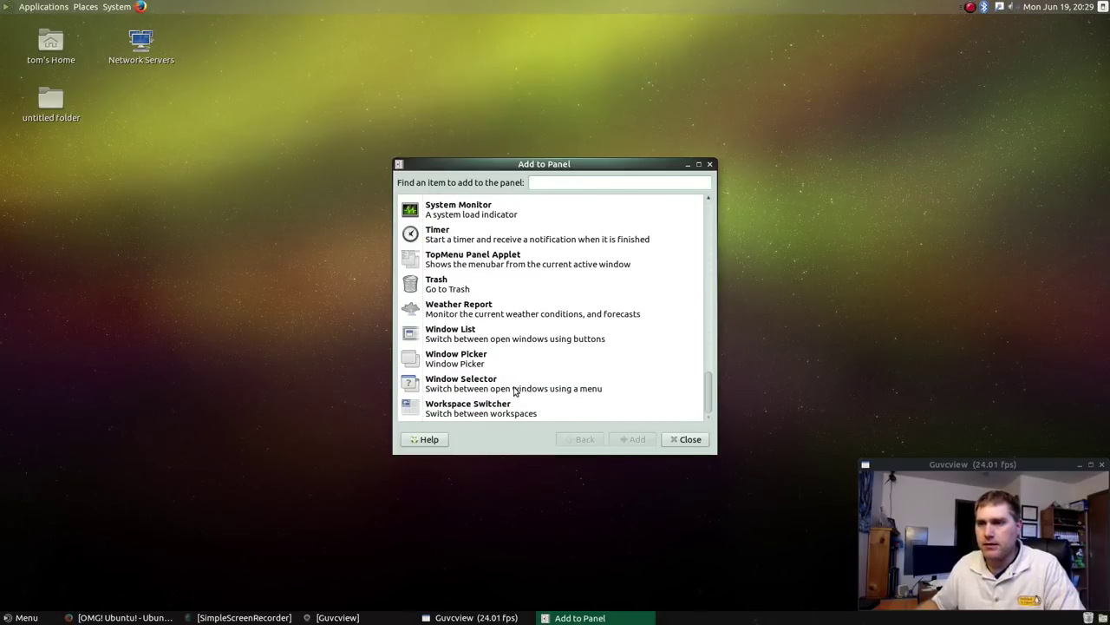
scroll(516, 392, up, 10)
scroll(524, 391, down, 2)
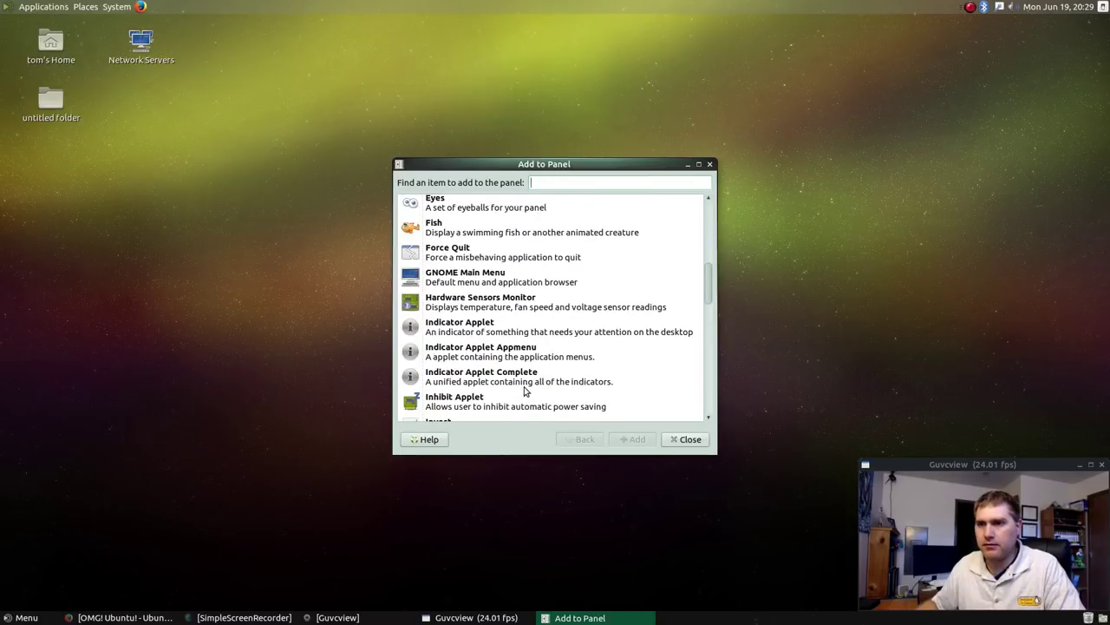
scroll(543, 277, up, 5)
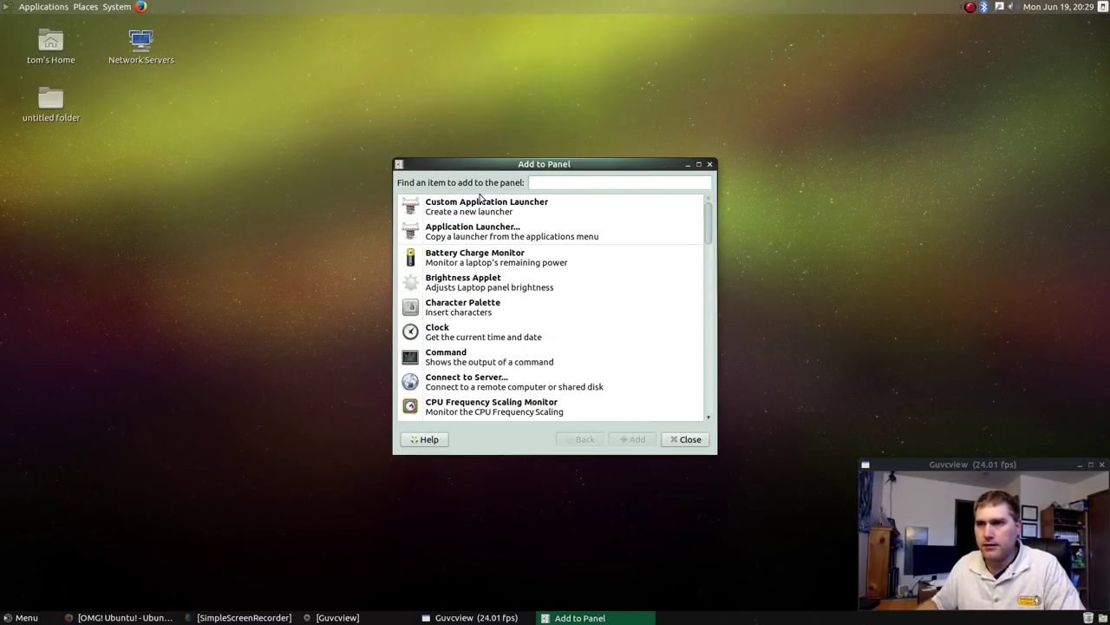
scroll(515, 290, down, 2)
scroll(495, 272, down, 1)
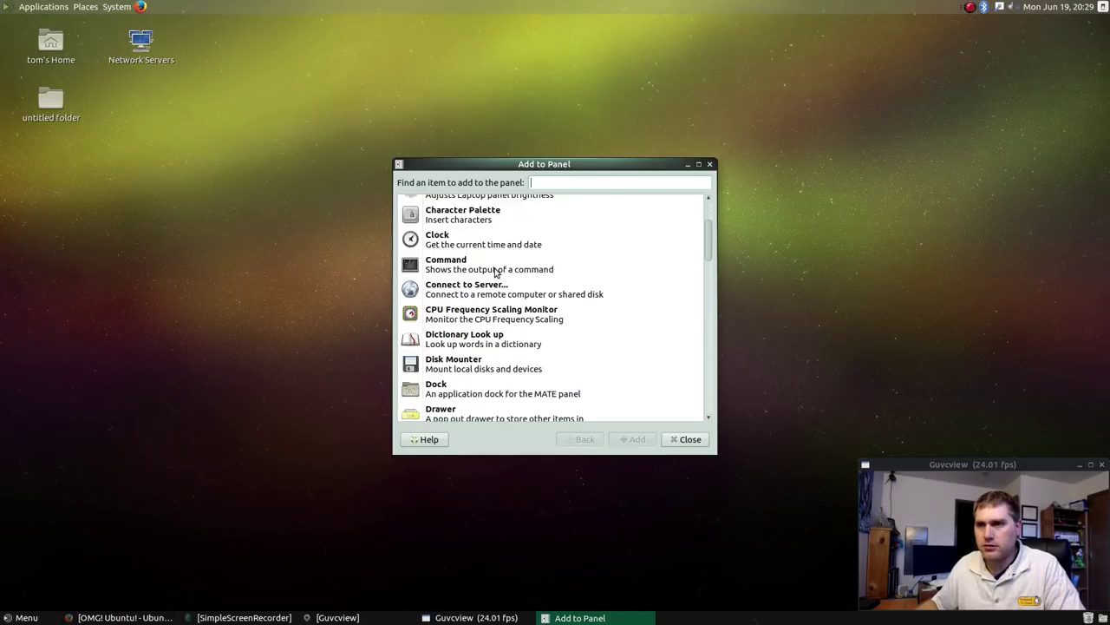
text(men)
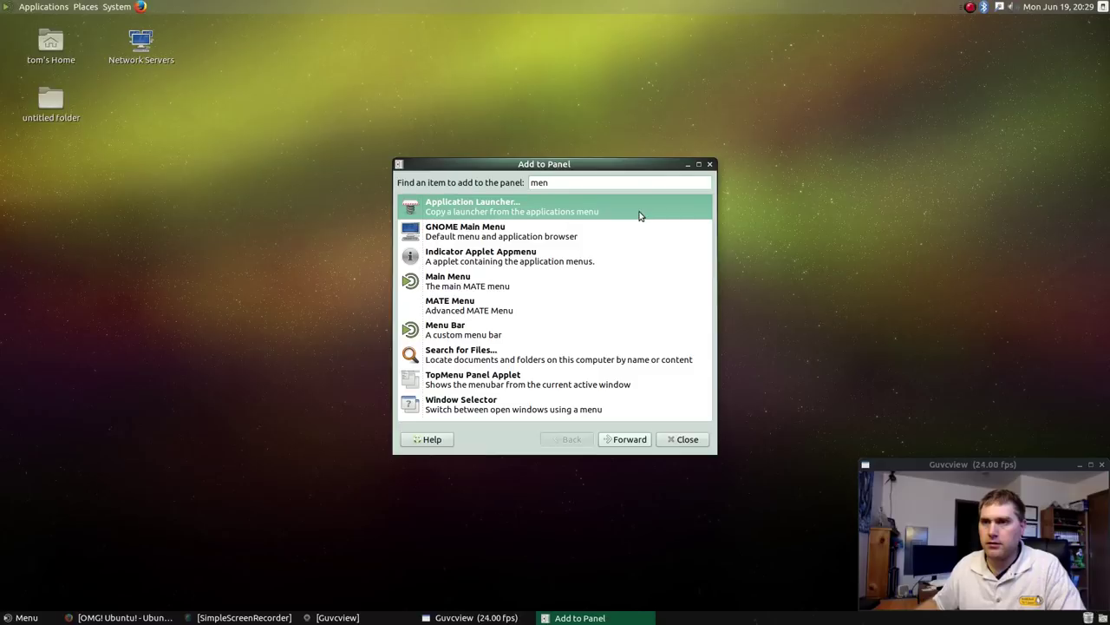
text(u)
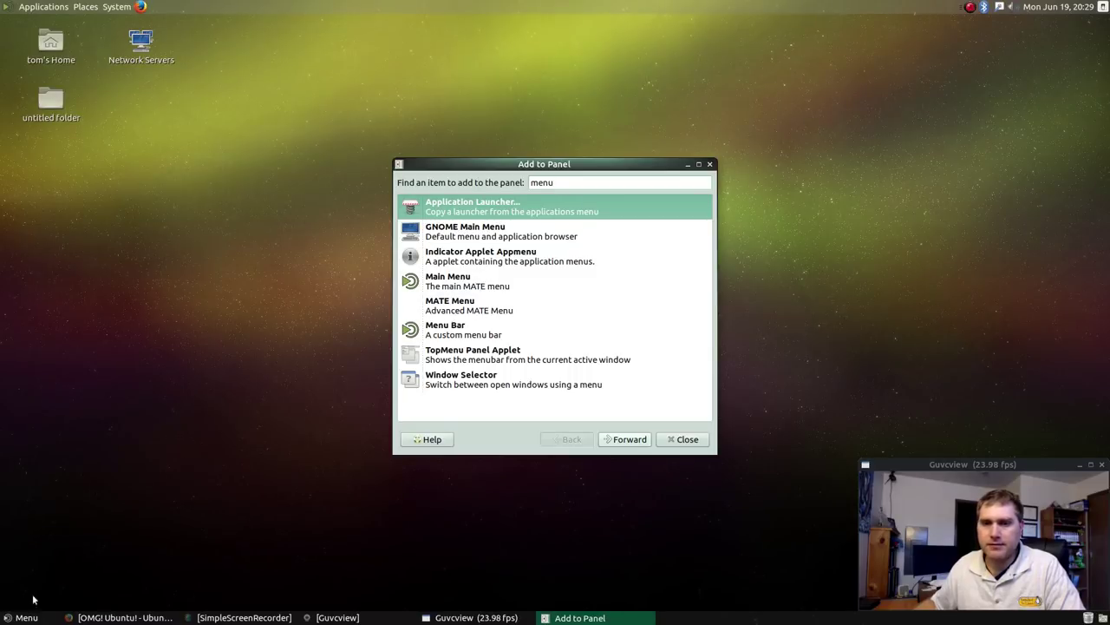
Check the About information of the lower panel's menu applet, select the matching MATE Menu entry, and close the item list without adding it.
right_click(17, 618)
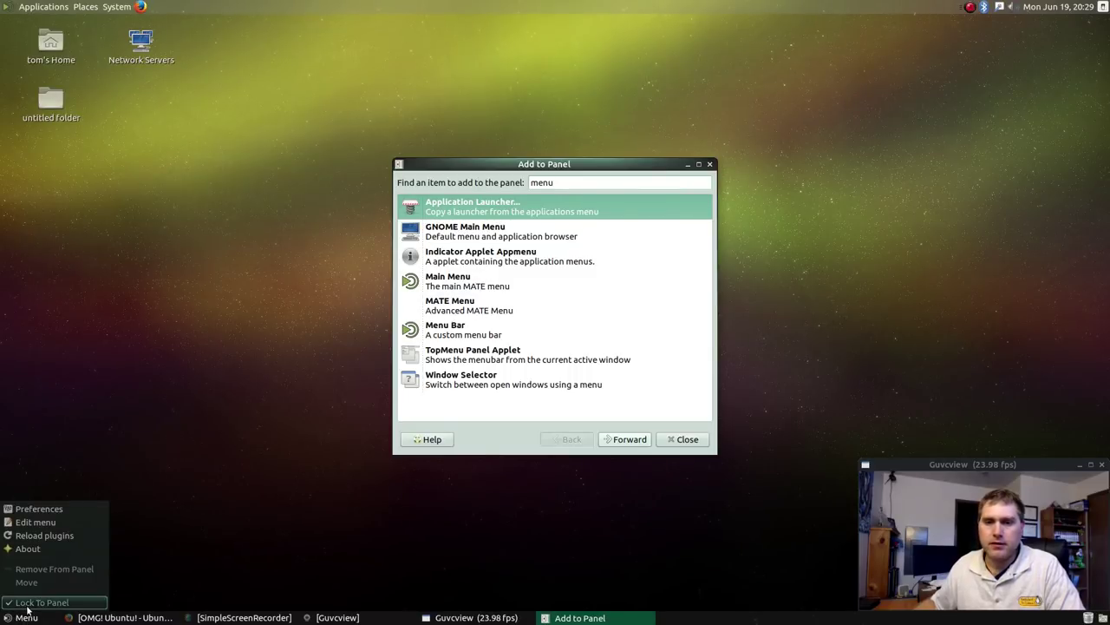
click(27, 548)
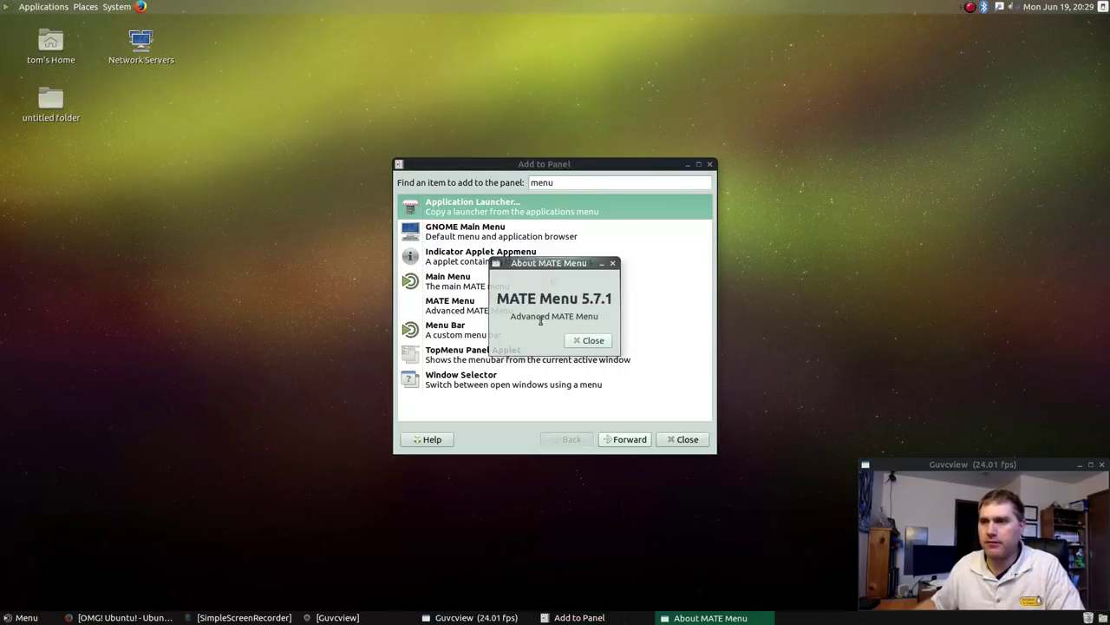
click(595, 341)
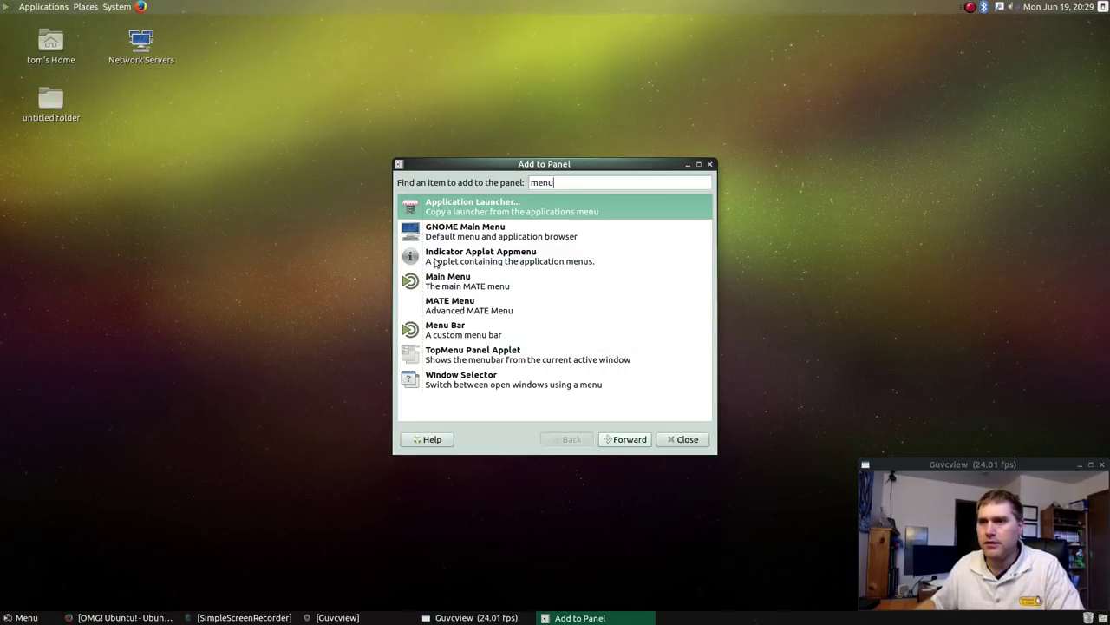
click(454, 309)
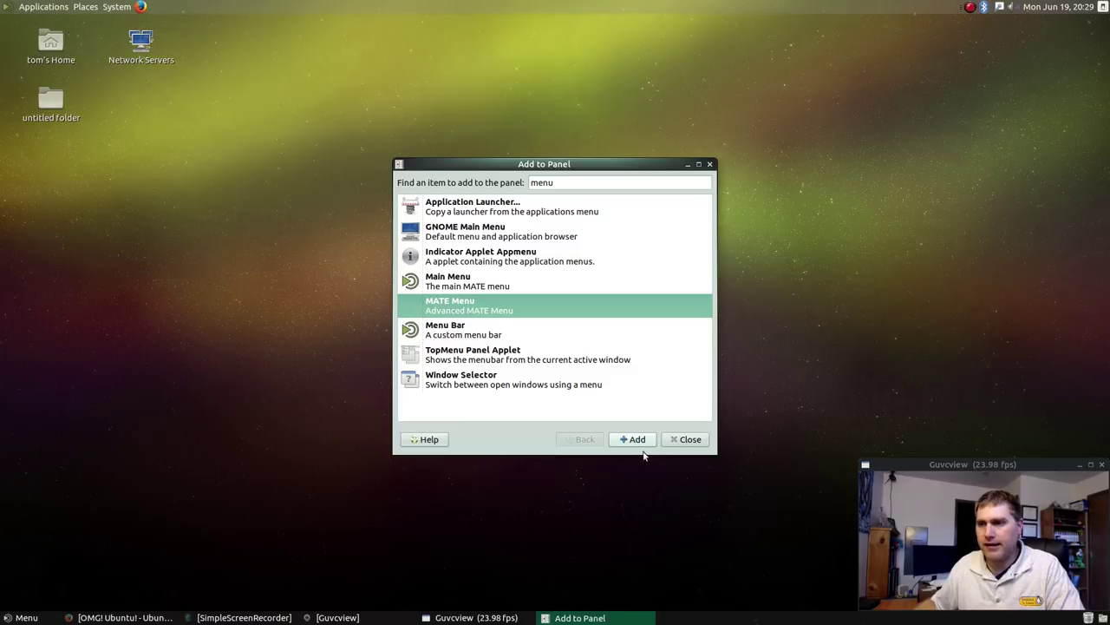
click(709, 164)
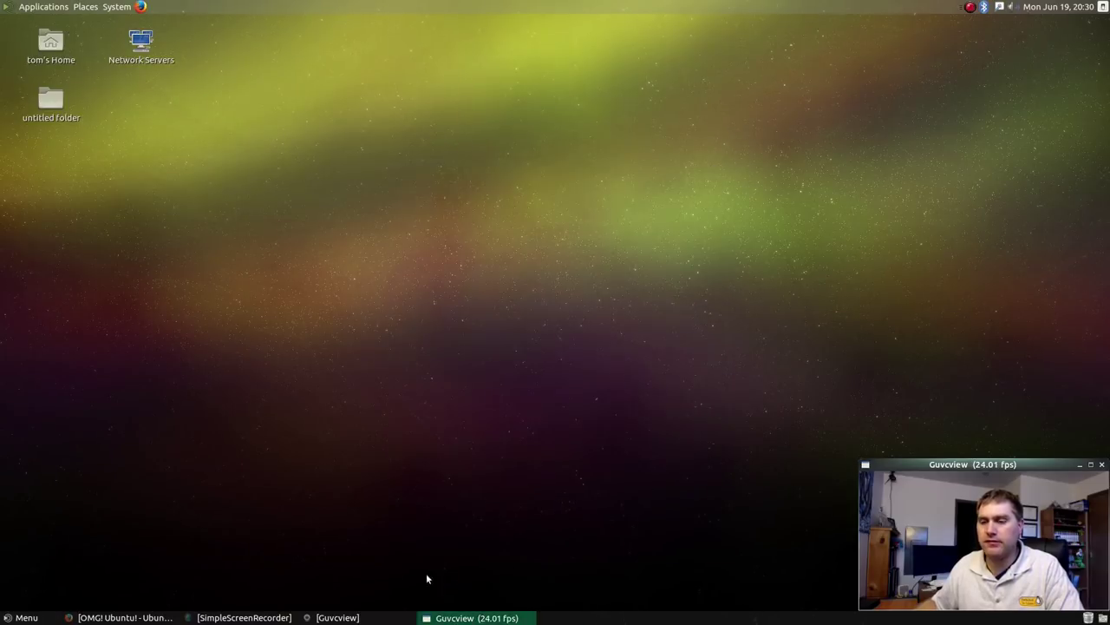
Inspect the panel options available for the menu applet and for the trash applet on the lower panel.
right_click(30, 619)
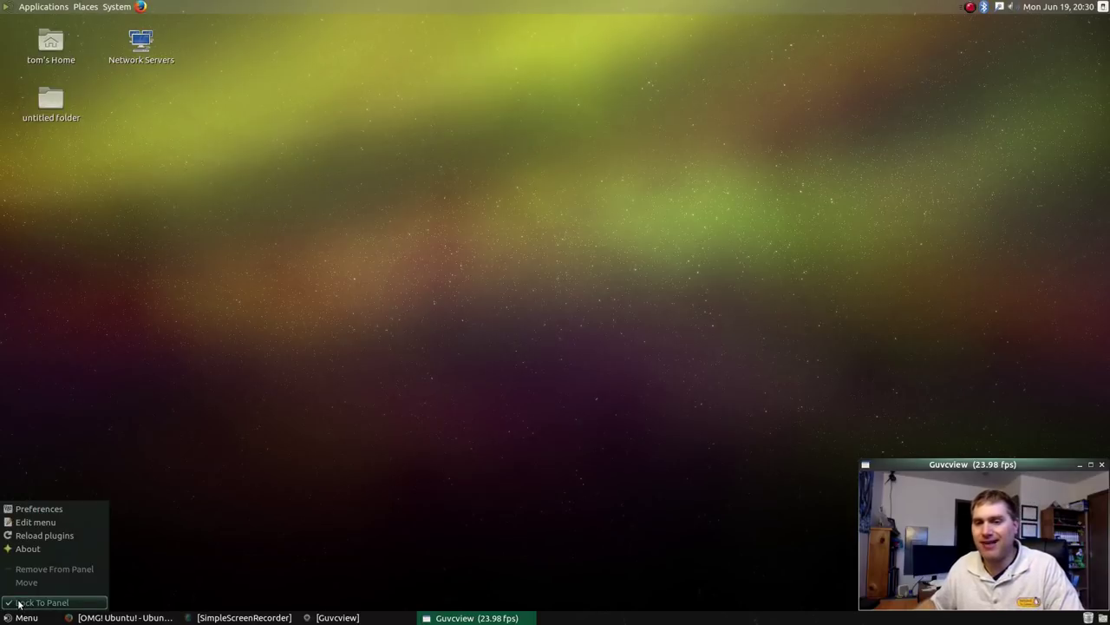
click(507, 543)
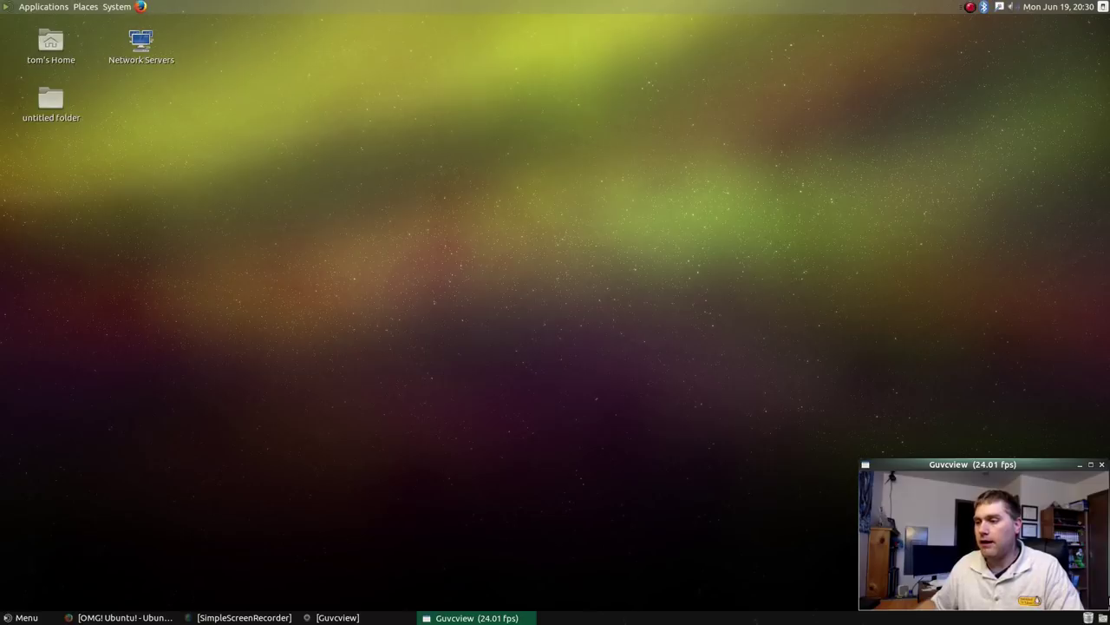
right_click(1091, 617)
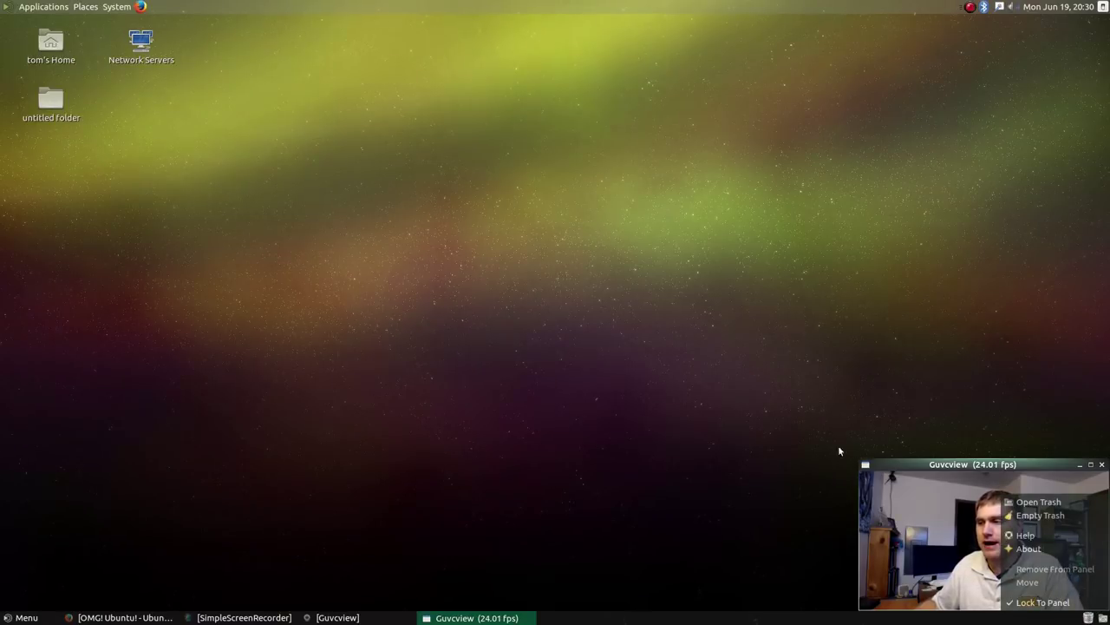
click(1004, 601)
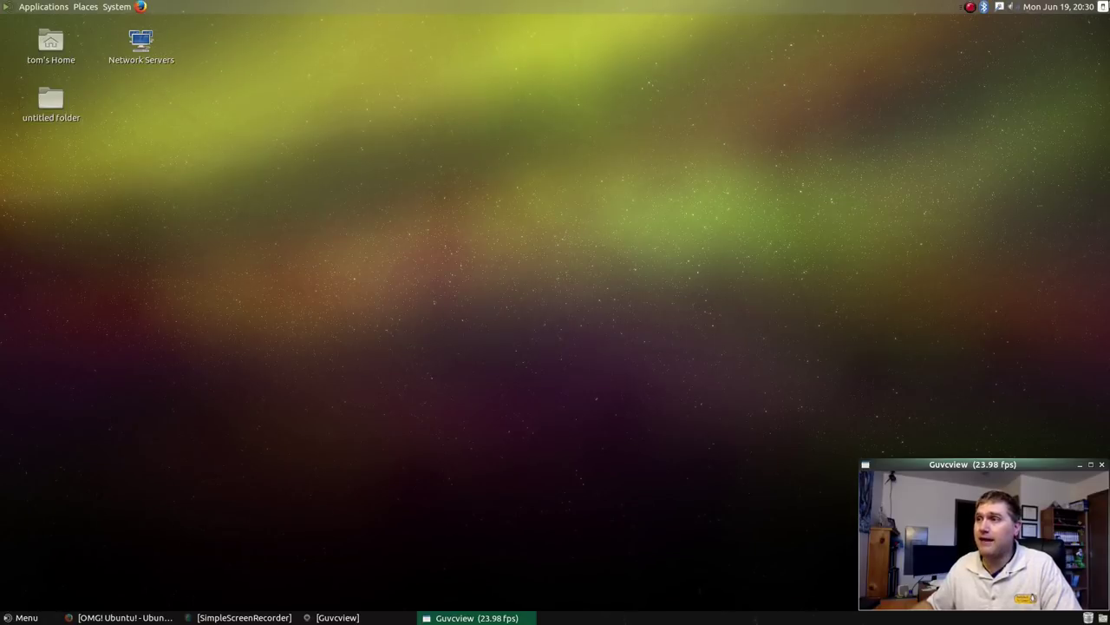
Bring up the shutdown dialog and cancel it, and open the clock's calendar.
click(1103, 7)
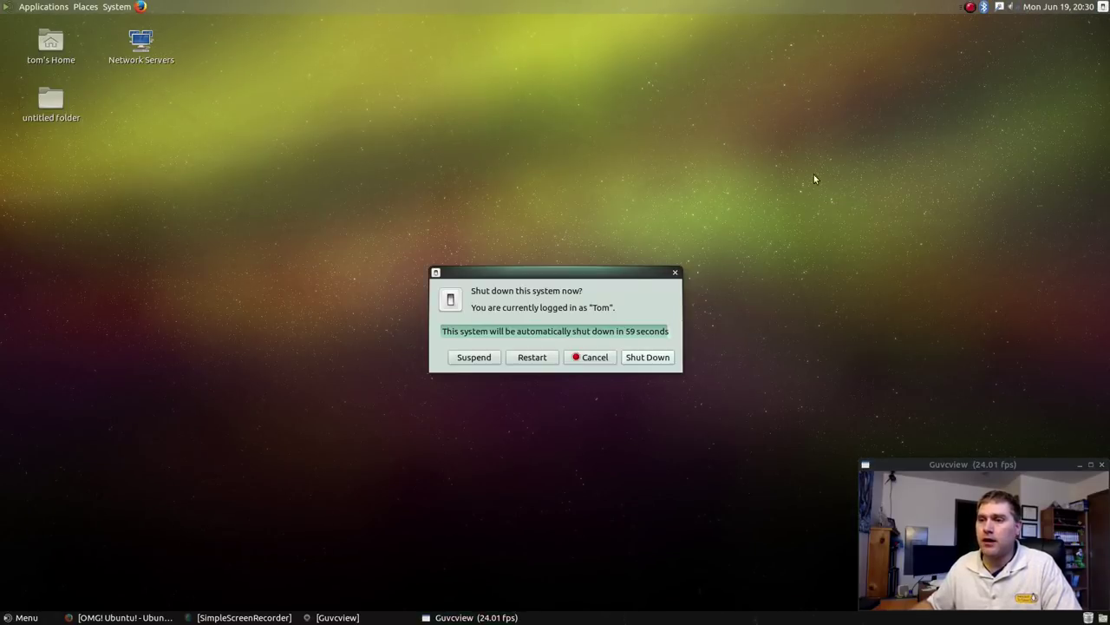
click(590, 360)
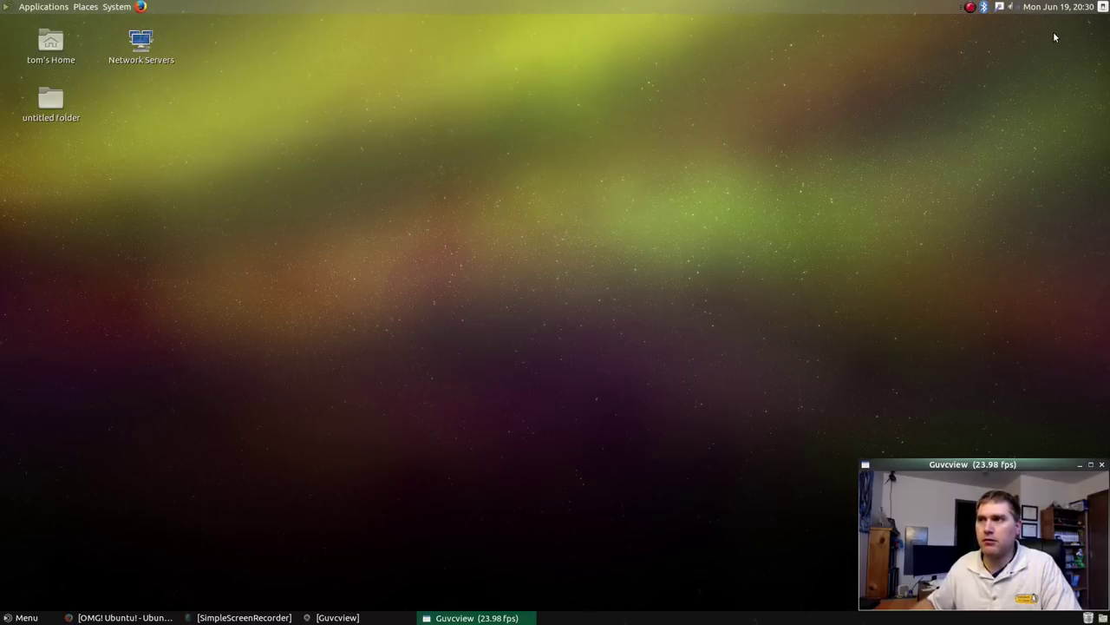
click(1051, 9)
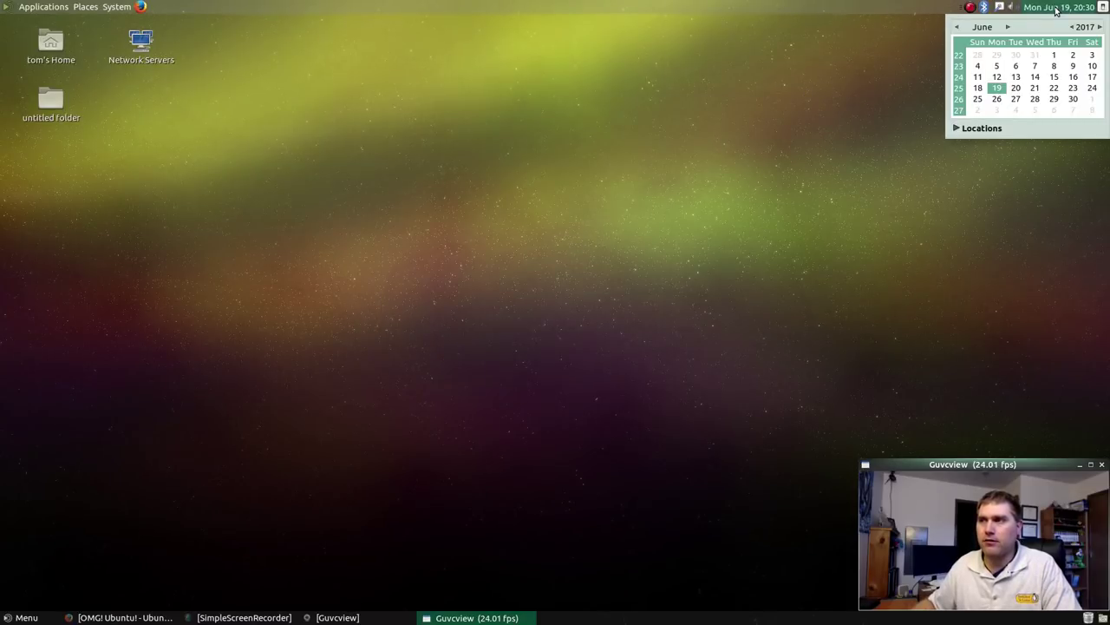
Dismiss the calendar and close the minimized Firefox window together with its two open tabs.
click(1015, 12)
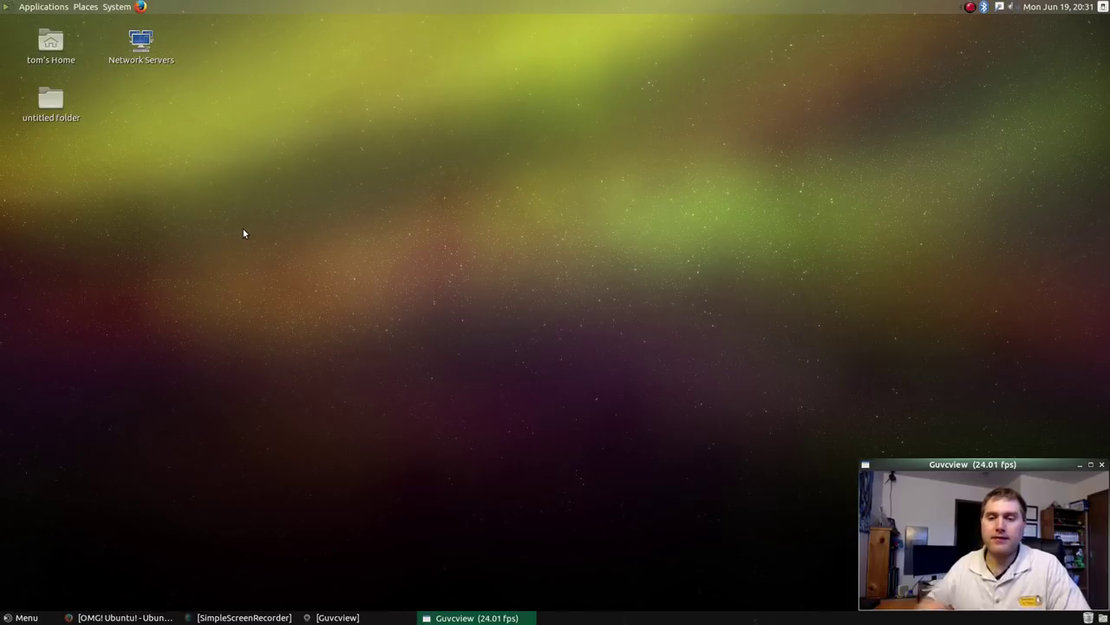
right_click(124, 617)
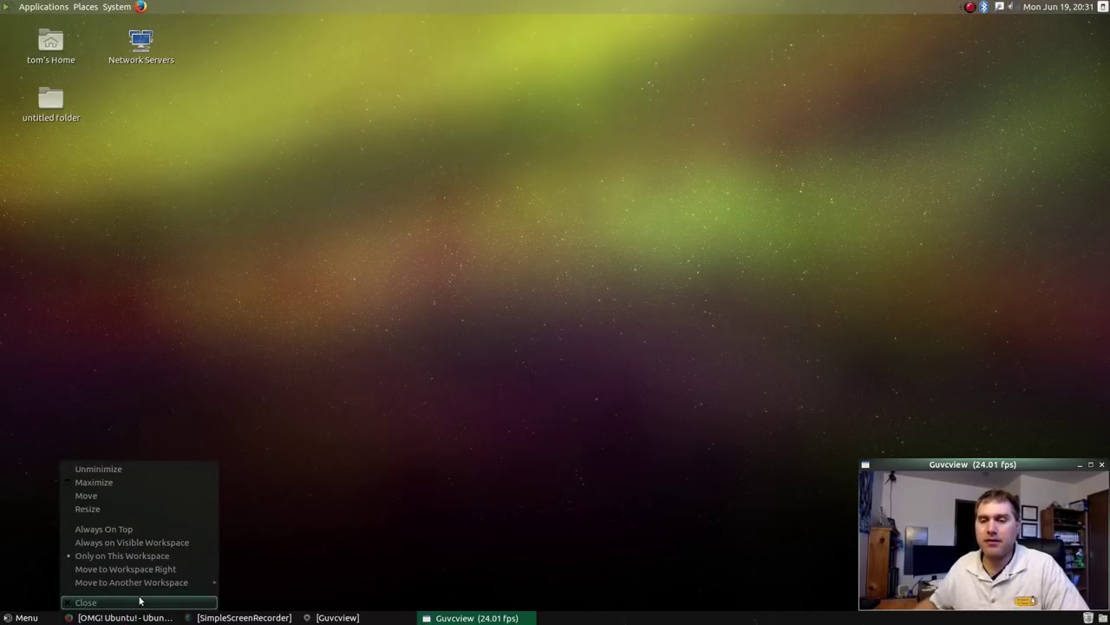
click(140, 599)
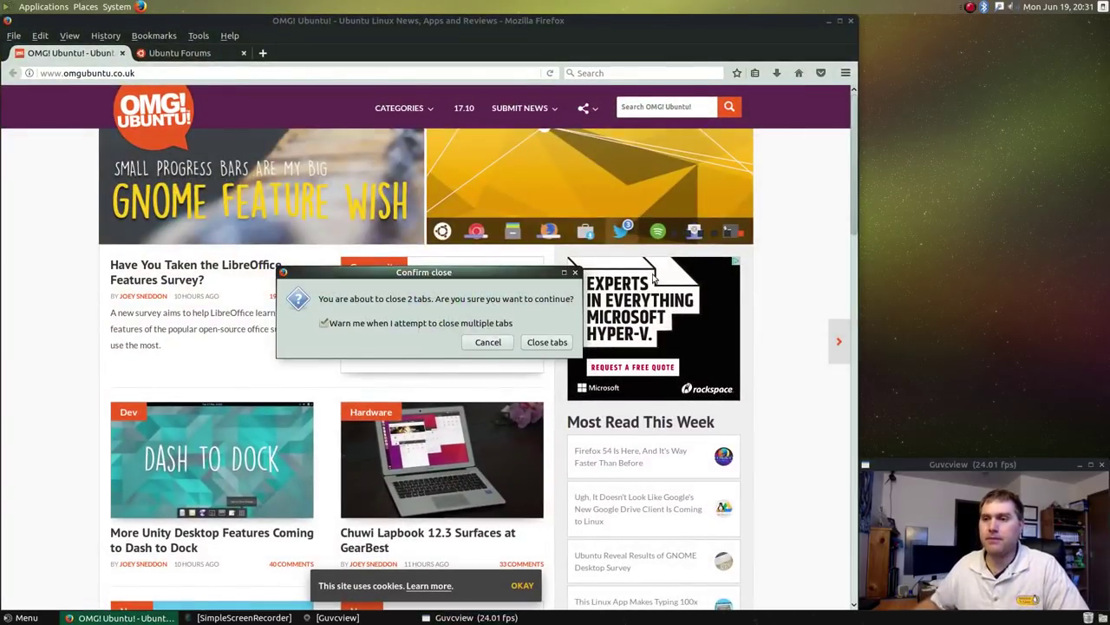
click(547, 343)
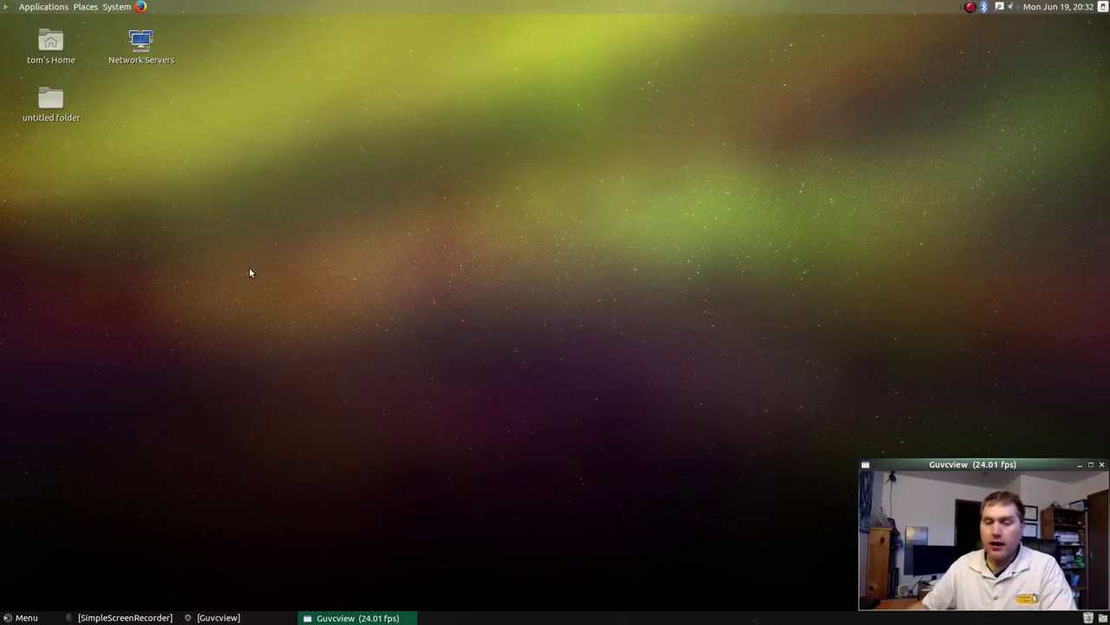
Look through the installed applications in the Accessories, Graphics, Internet and Office categories.
click(26, 617)
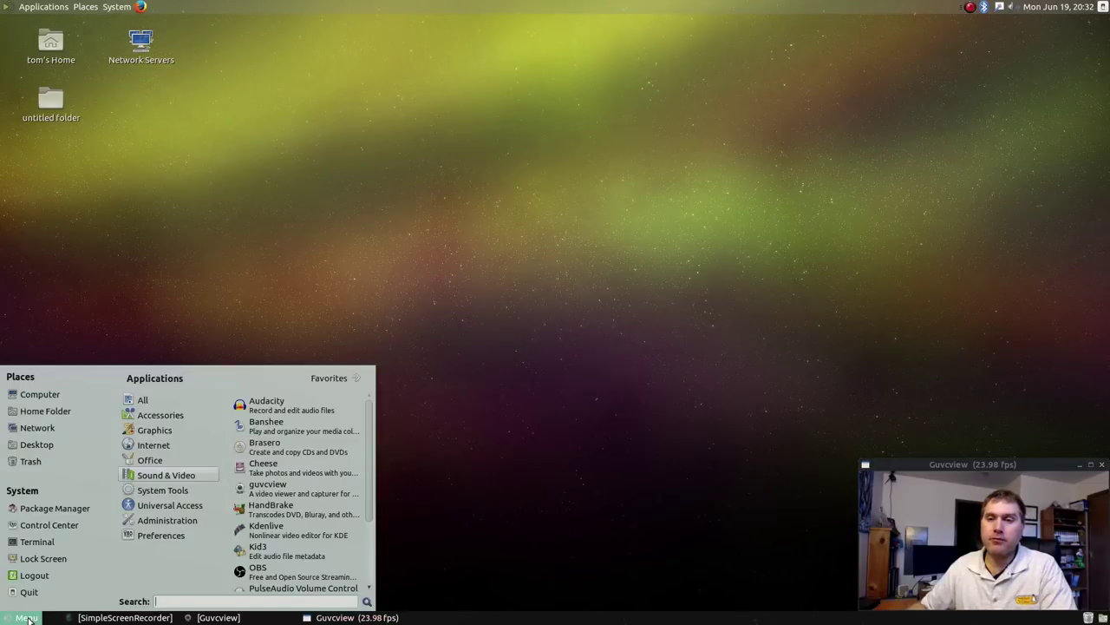
click(161, 415)
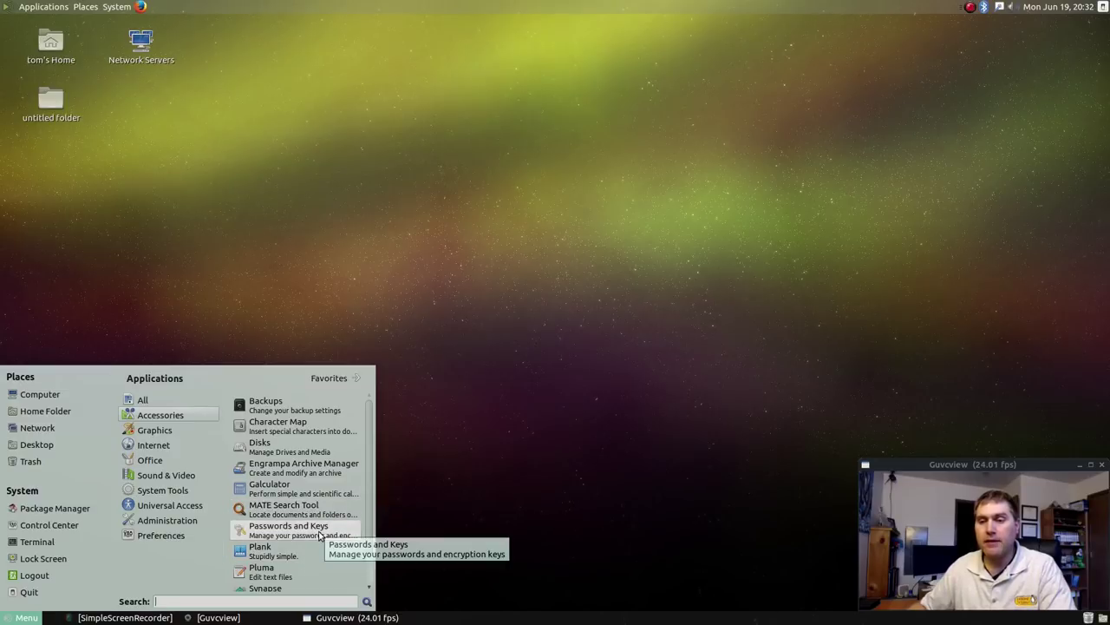
scroll(321, 535, down, 1)
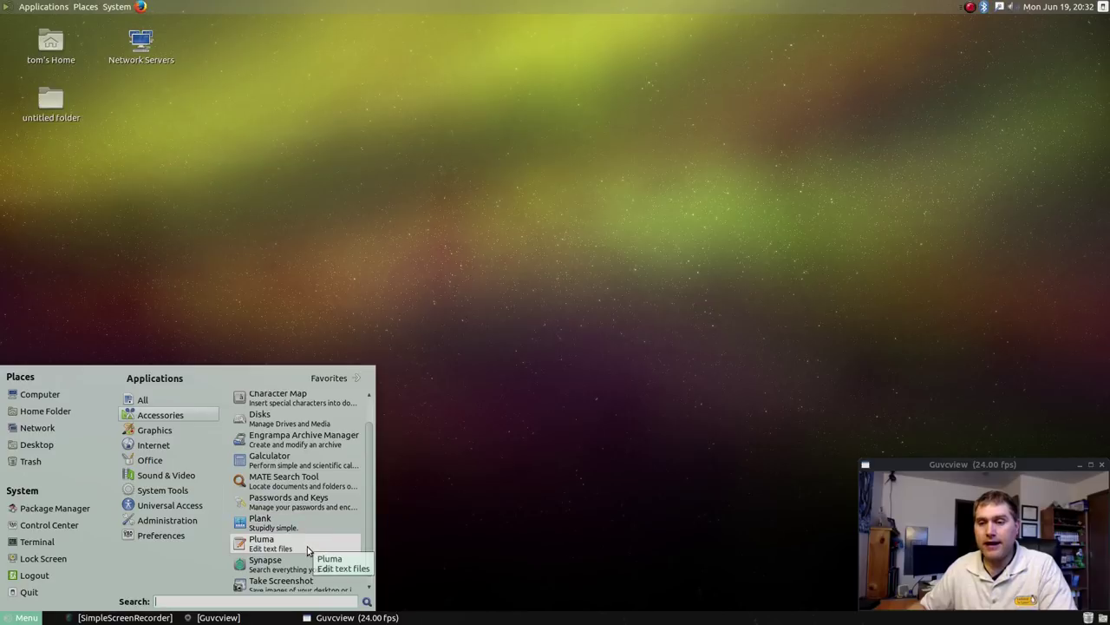
scroll(311, 540, down, 1)
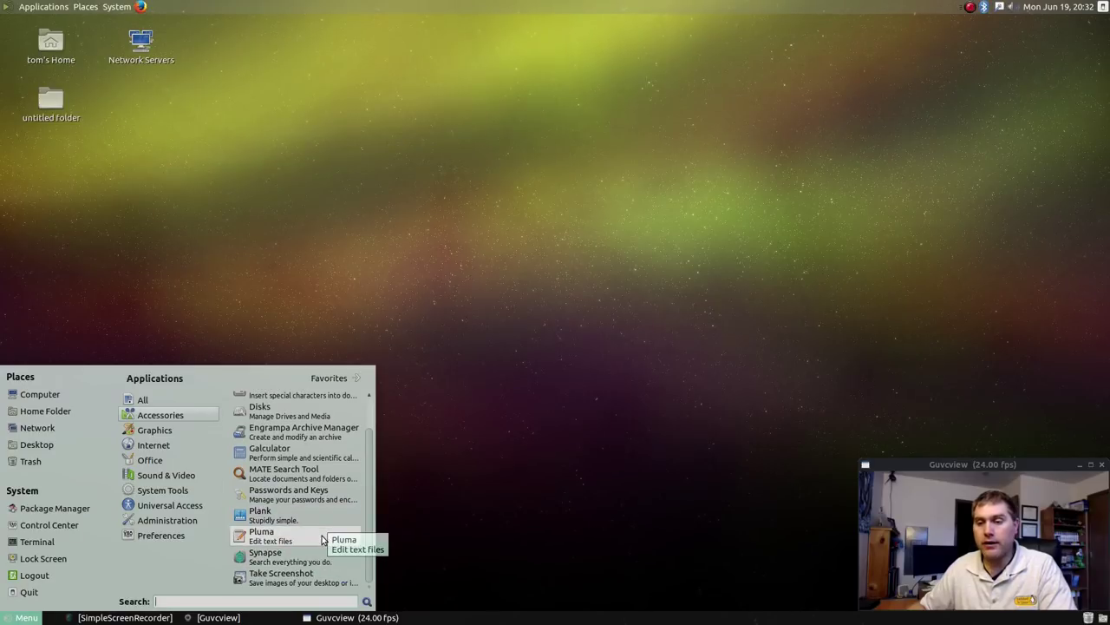
mouse_move(171, 427)
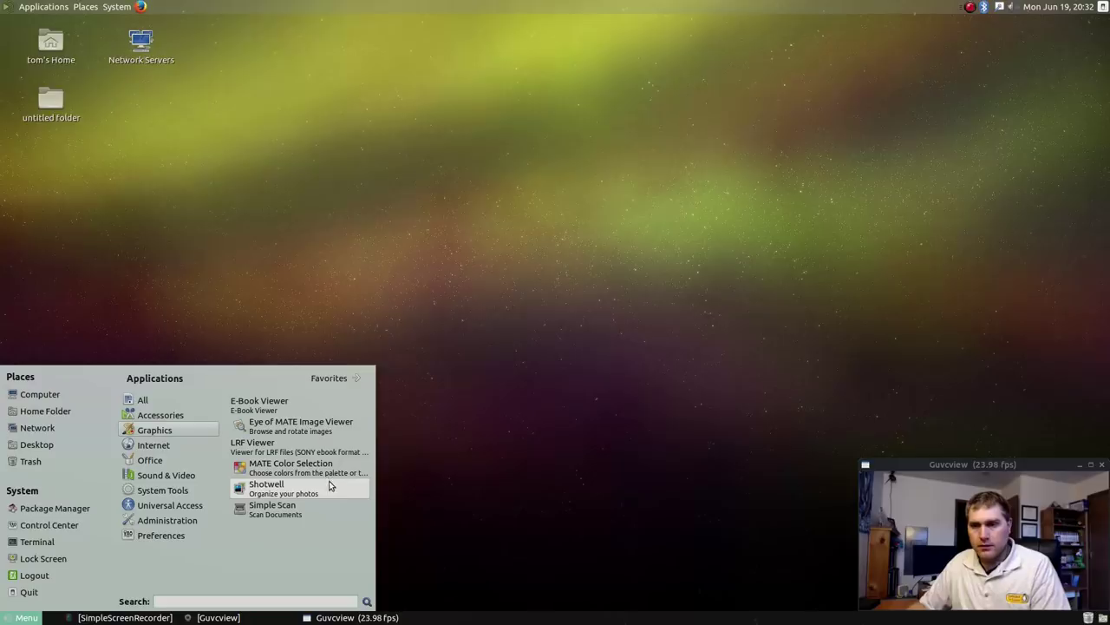
mouse_move(199, 445)
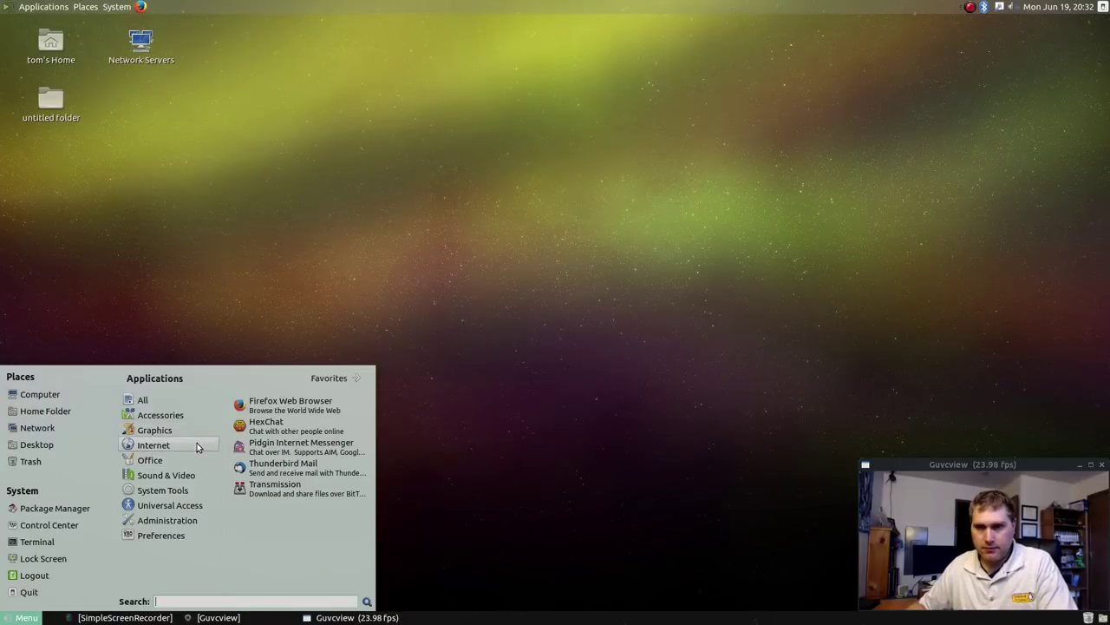
mouse_move(171, 460)
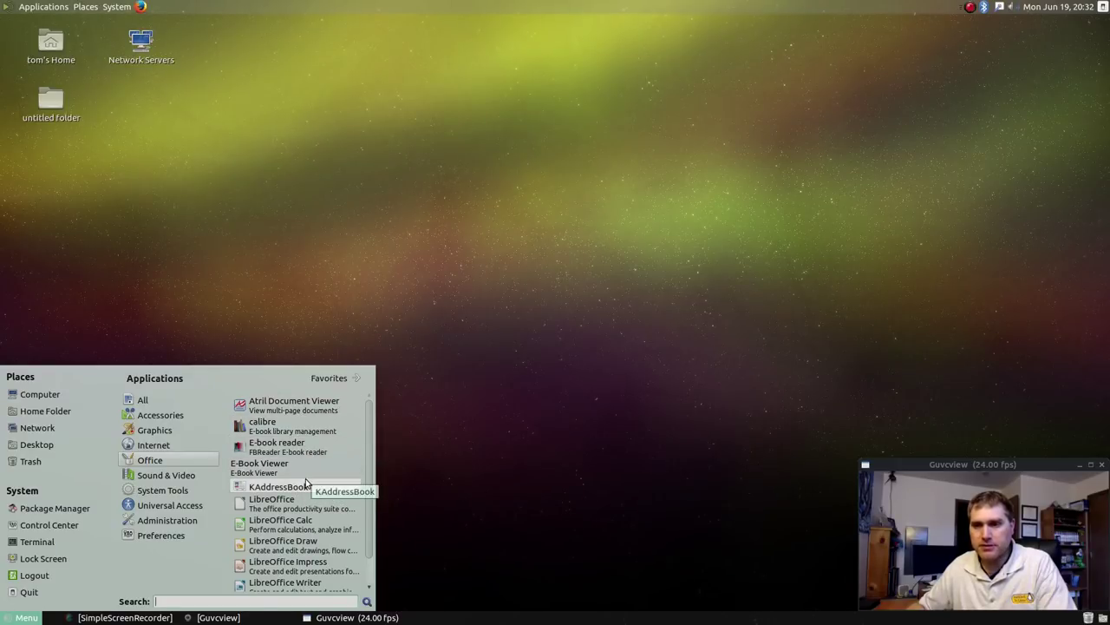
scroll(304, 484, down, 1)
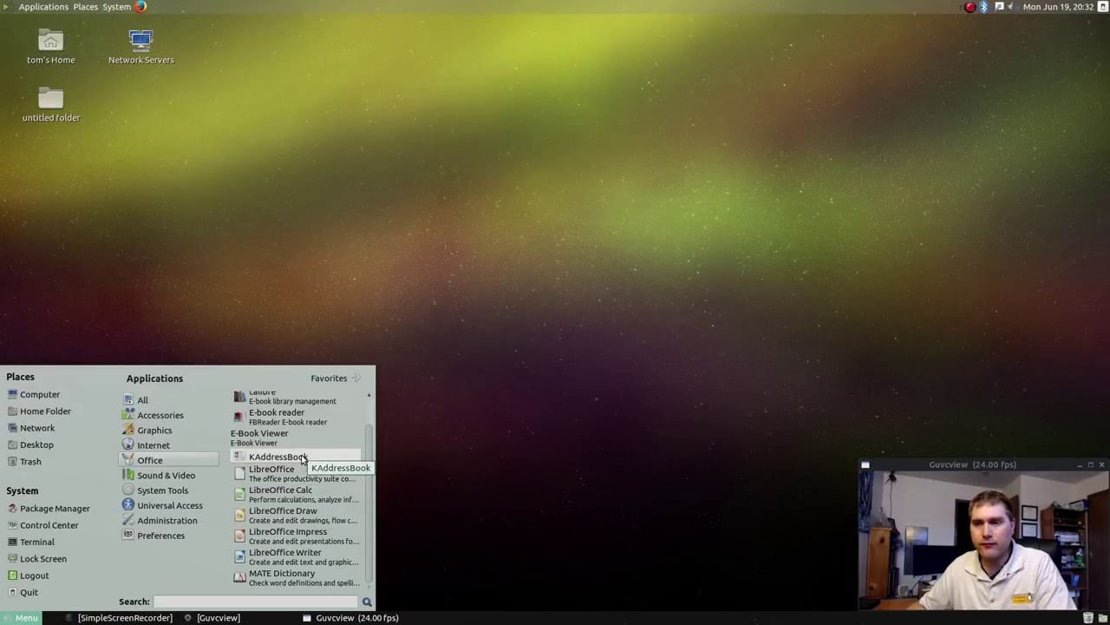
Look through the installed applications in the Sound & Video, System Tools and Universal Access categories.
mouse_move(192, 476)
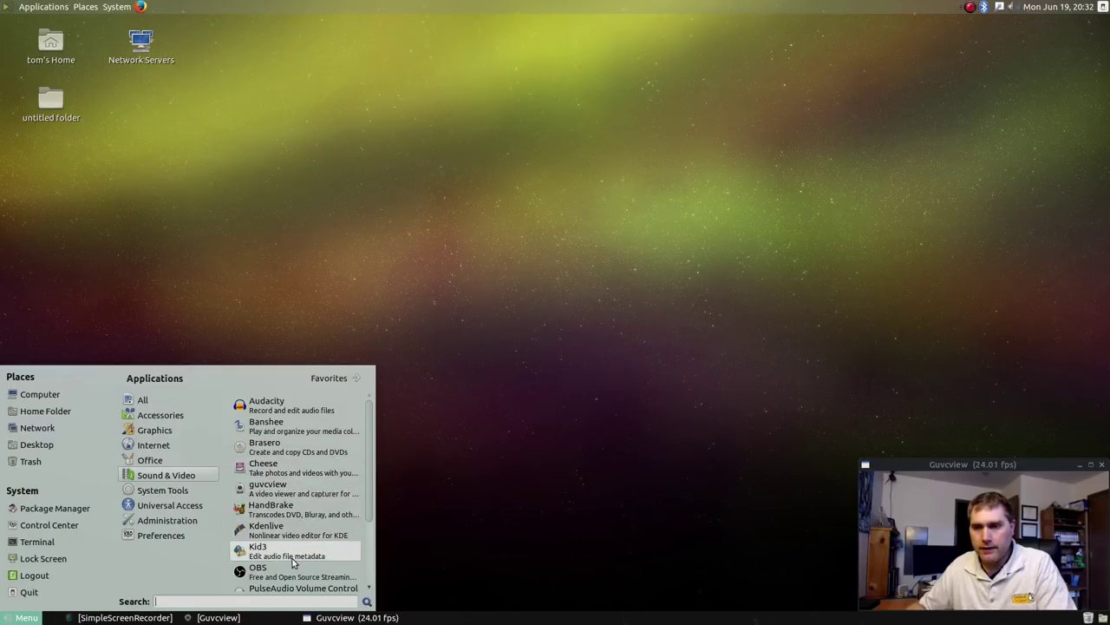
scroll(295, 560, down, 1)
scroll(292, 551, down, 1)
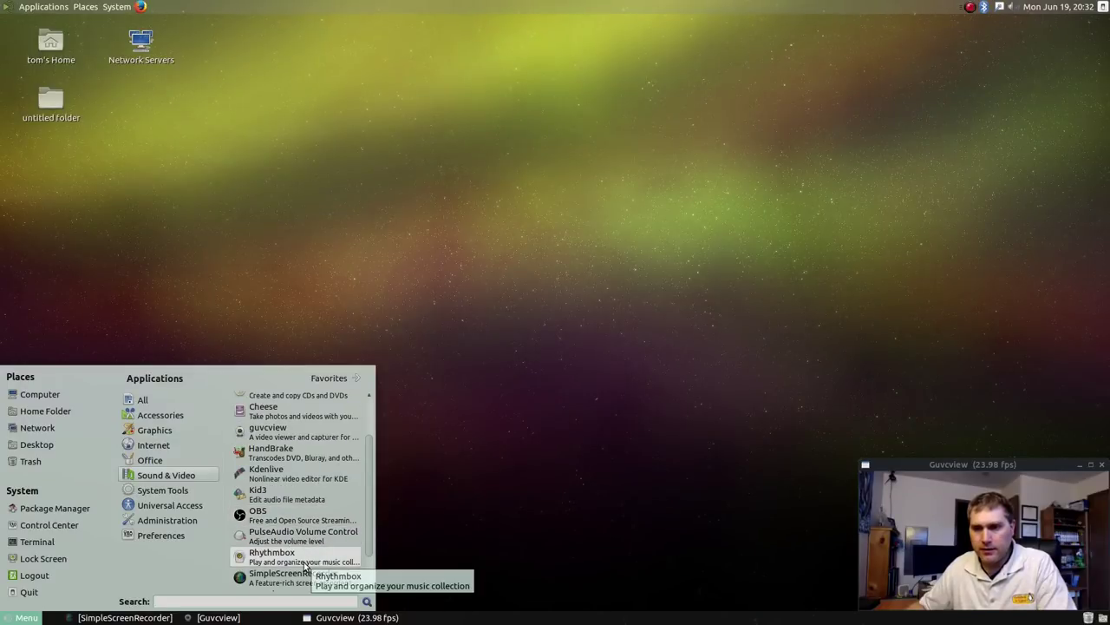
scroll(305, 570, down, 2)
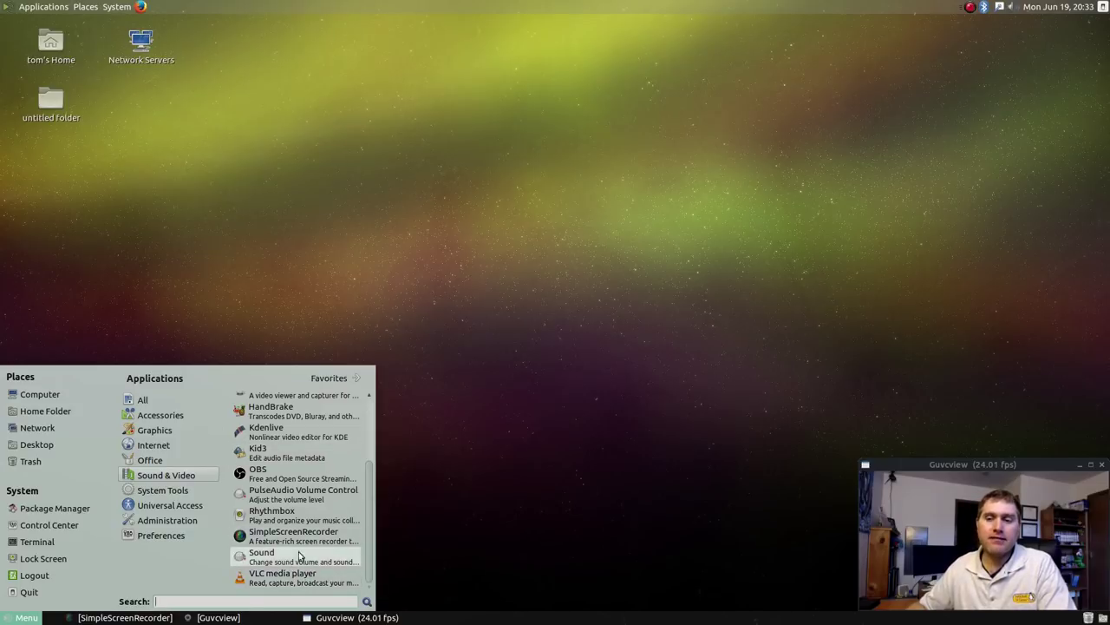
scroll(321, 474, up, 3)
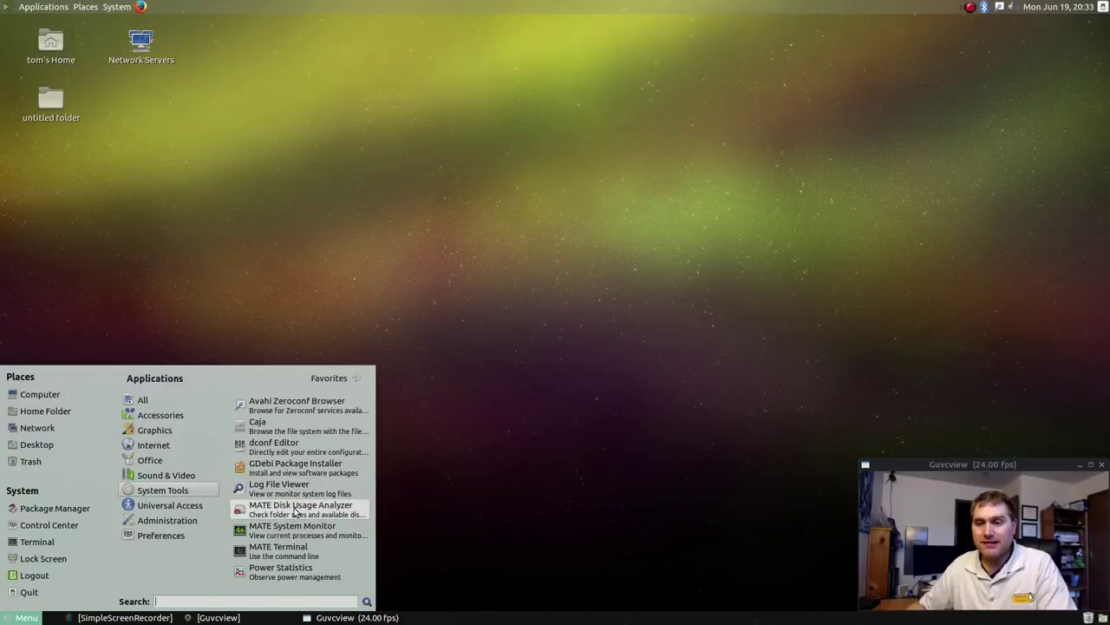
mouse_move(156, 510)
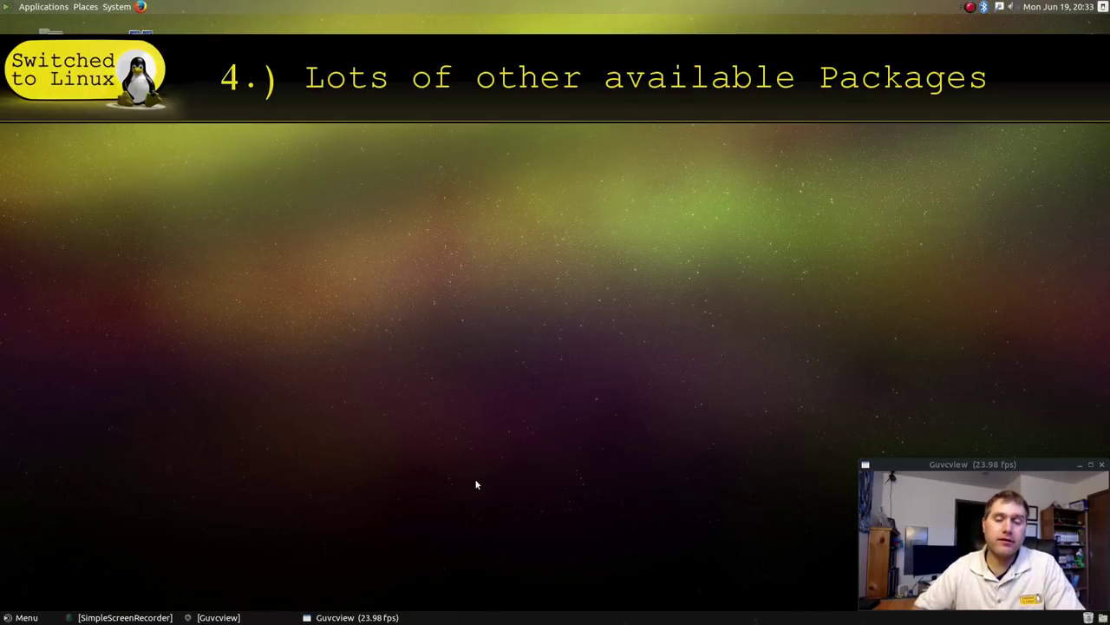
Launch Software Boutique from the Administration applications, view its start page with the software categories, and close it.
click(19, 617)
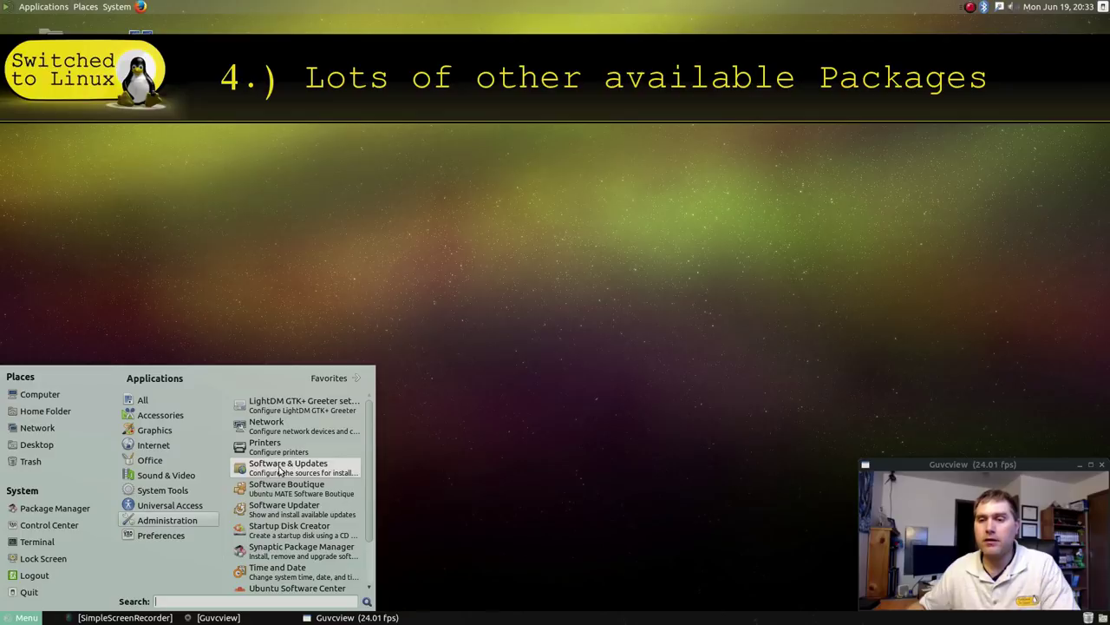
scroll(300, 498, down, 1)
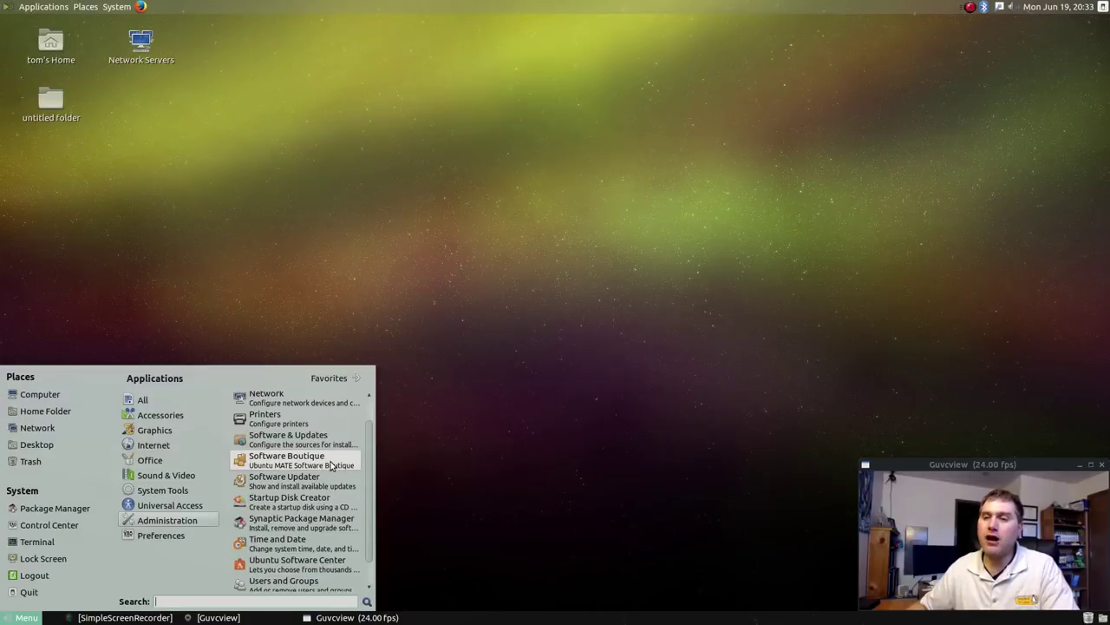
click(330, 465)
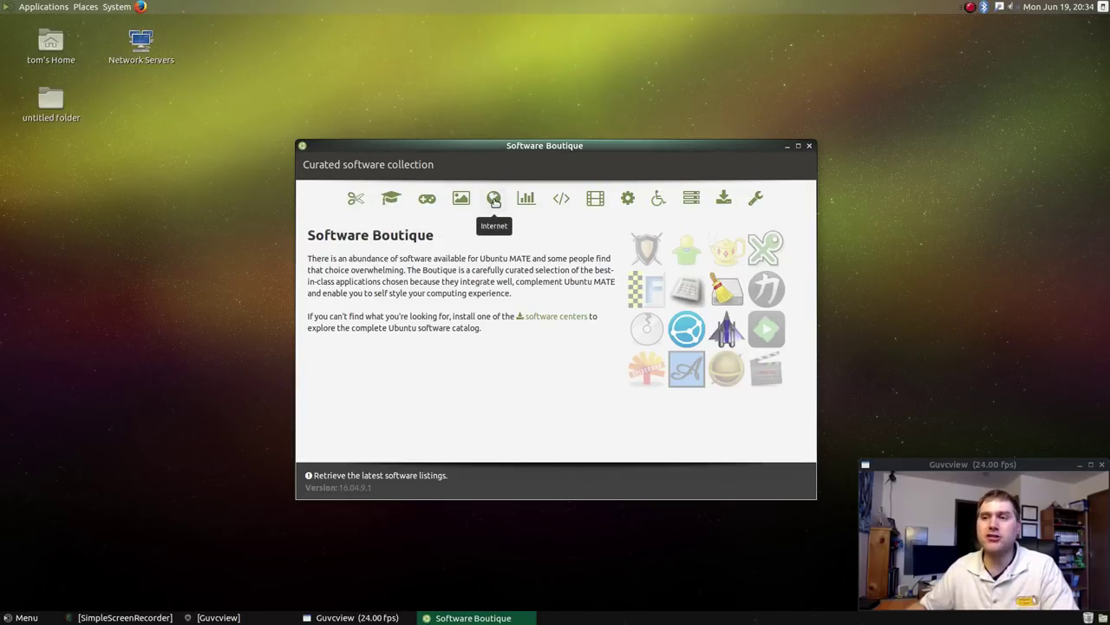
click(811, 147)
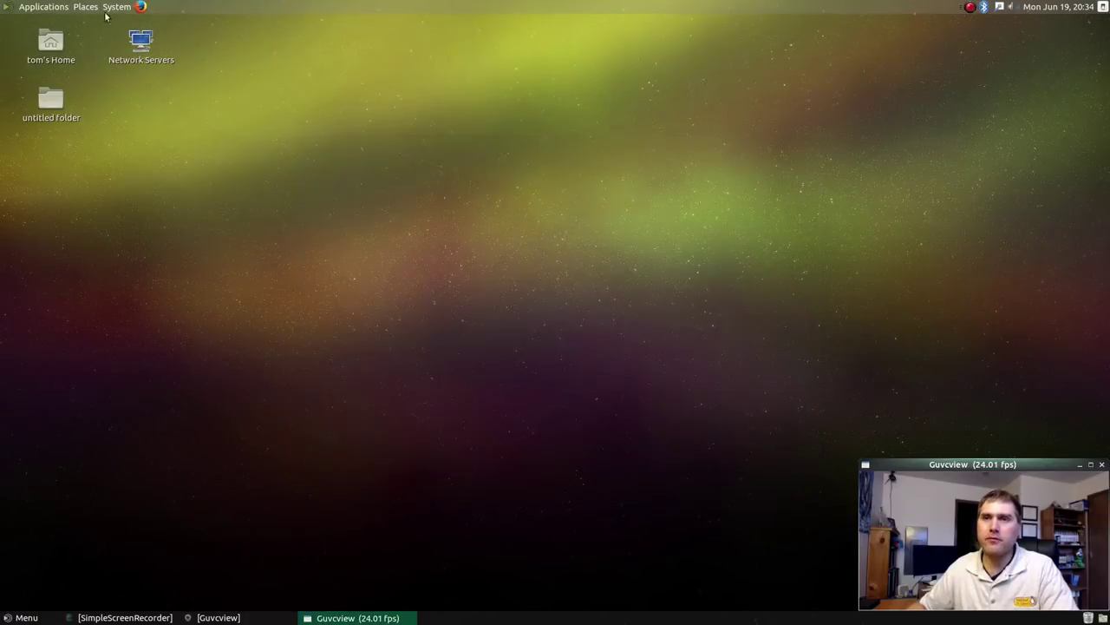
Launch Ubuntu Software Center and move its window clear of the webcam window.
click(111, 9)
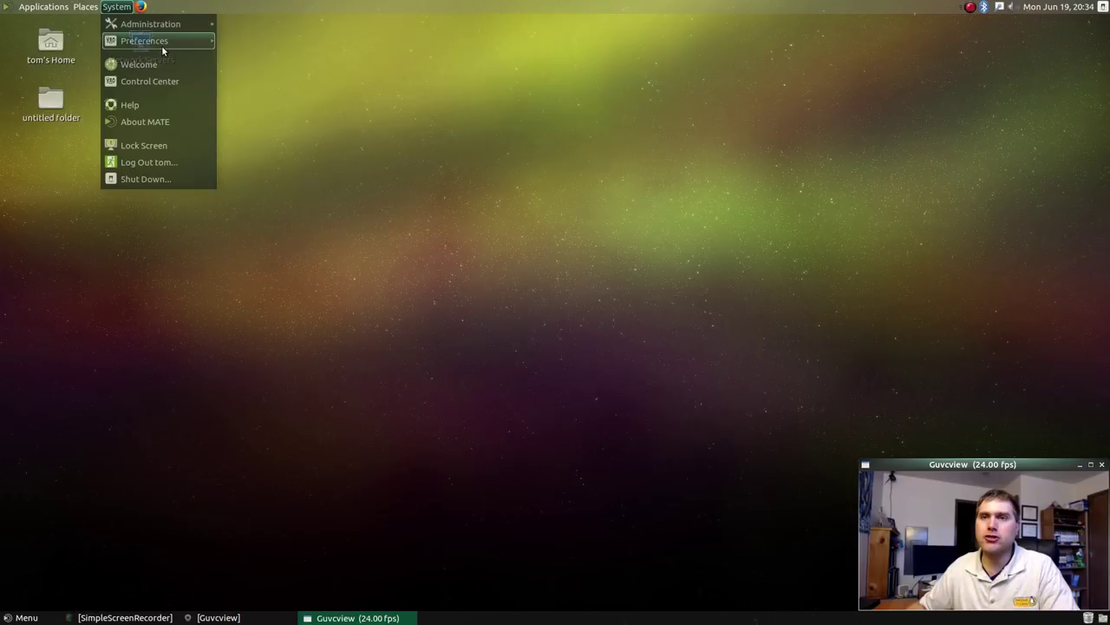
mouse_move(162, 44)
mouse_move(165, 24)
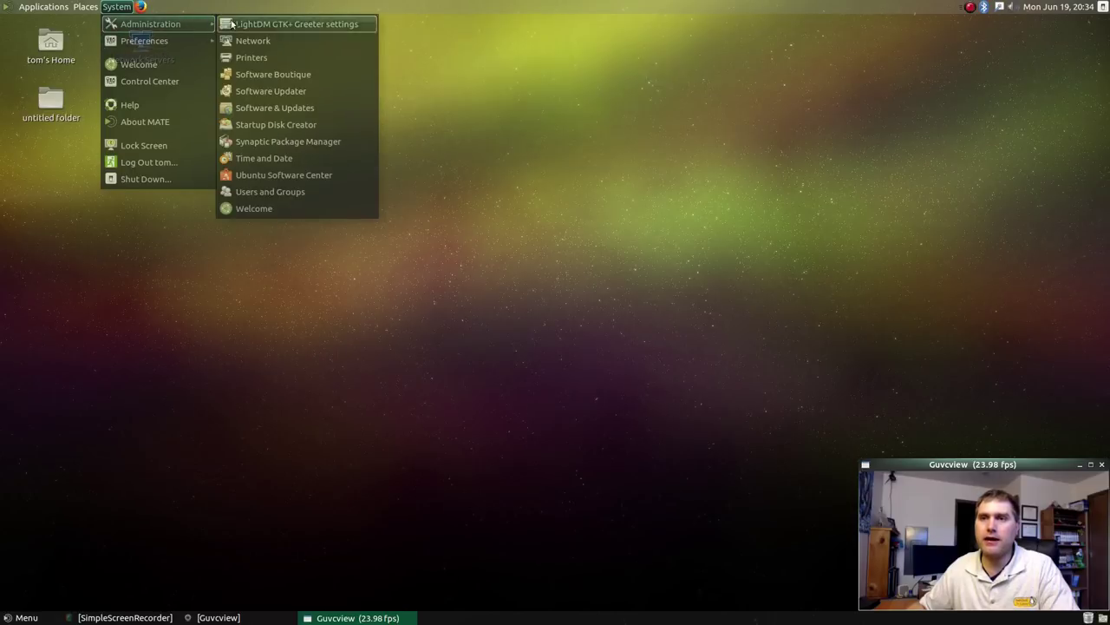
click(304, 173)
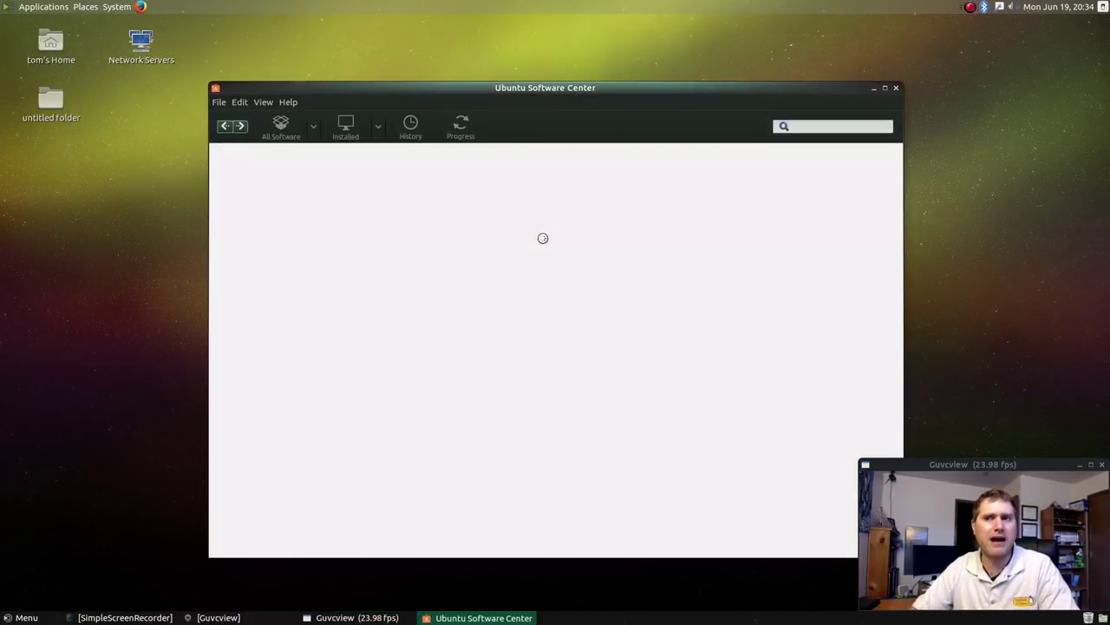
drag(694, 87, 543, 87)
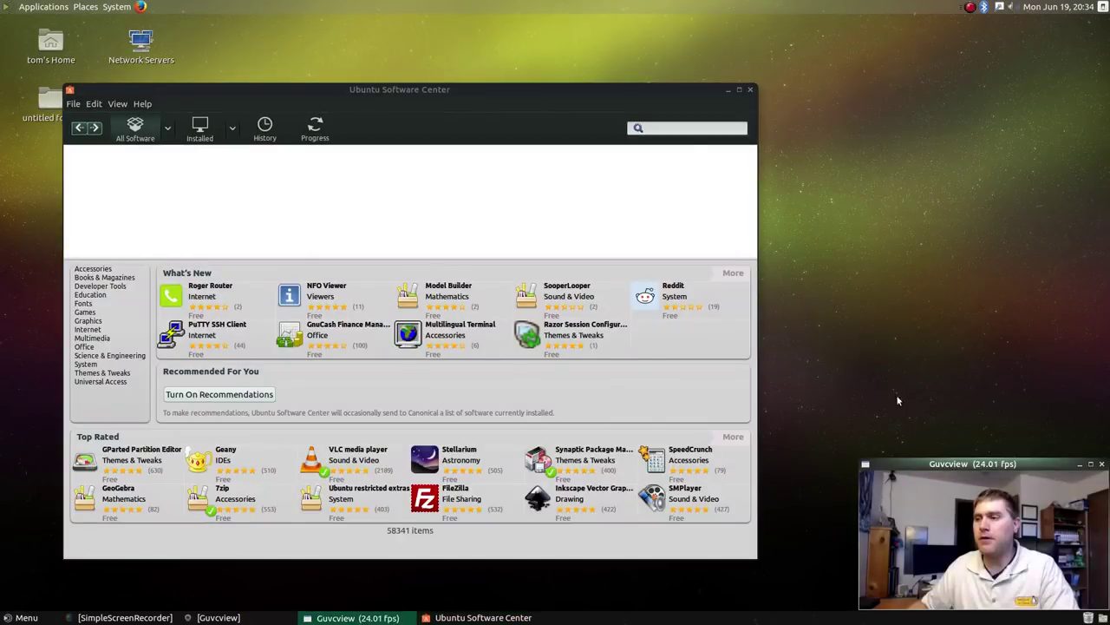
Search Ubuntu Software Center for "pdf" and close it after viewing the matching packages.
click(678, 128)
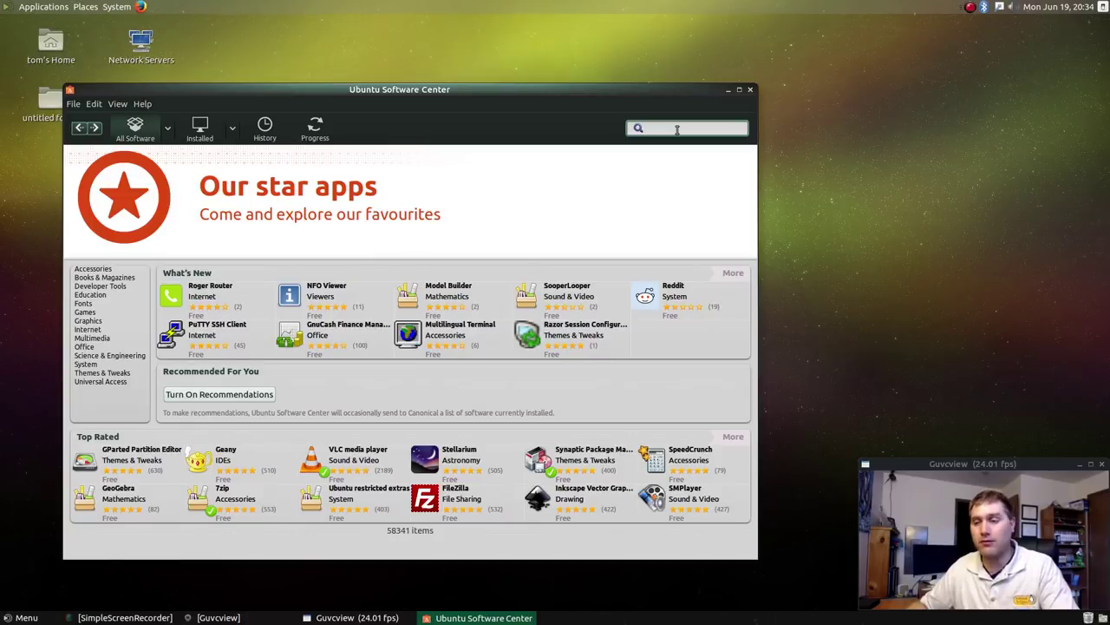
text(pdf)
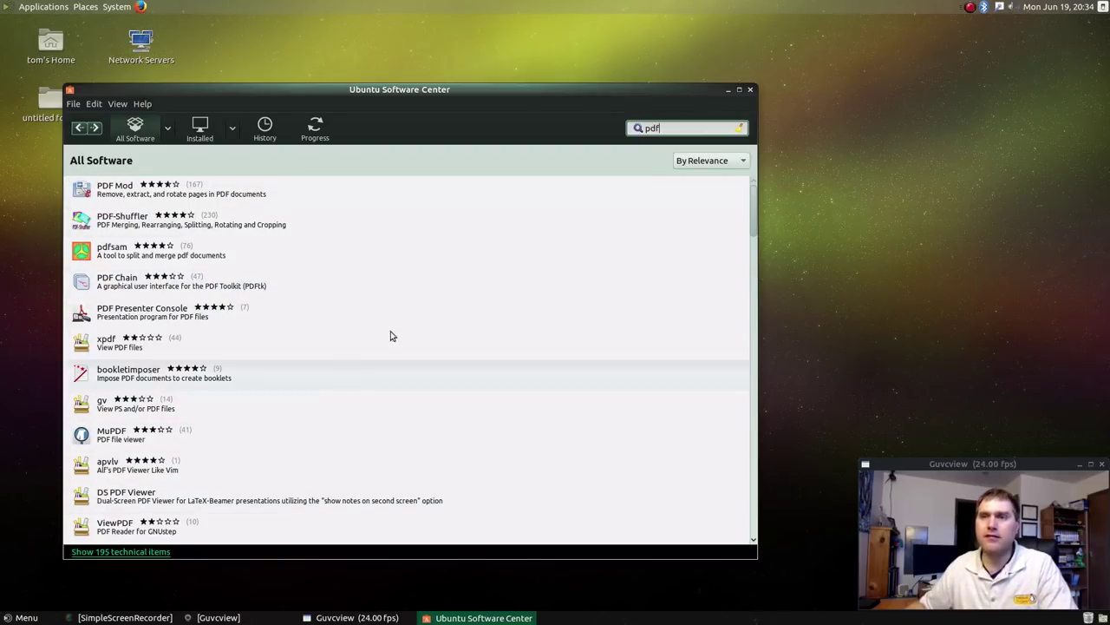
click(751, 90)
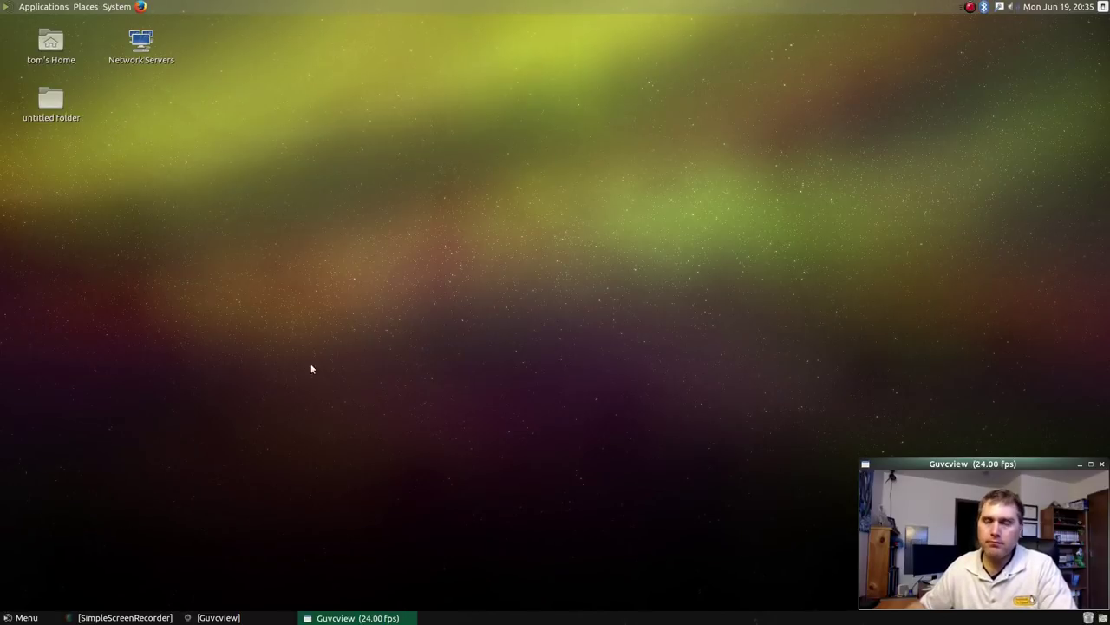
Open Software & Updates and show its Other Software sources.
click(116, 9)
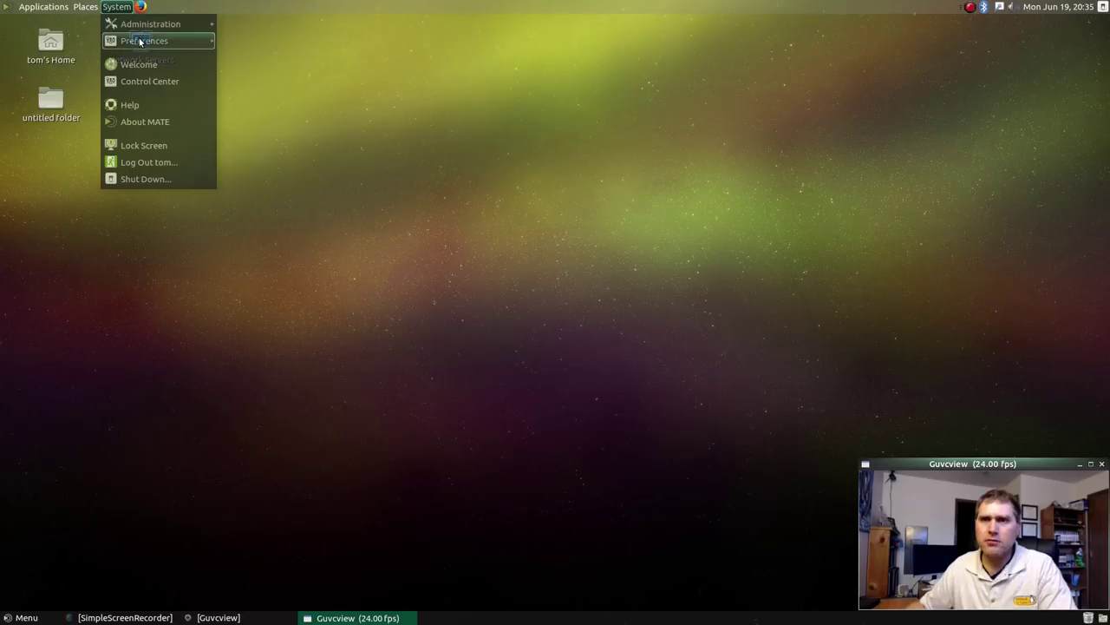
mouse_move(139, 42)
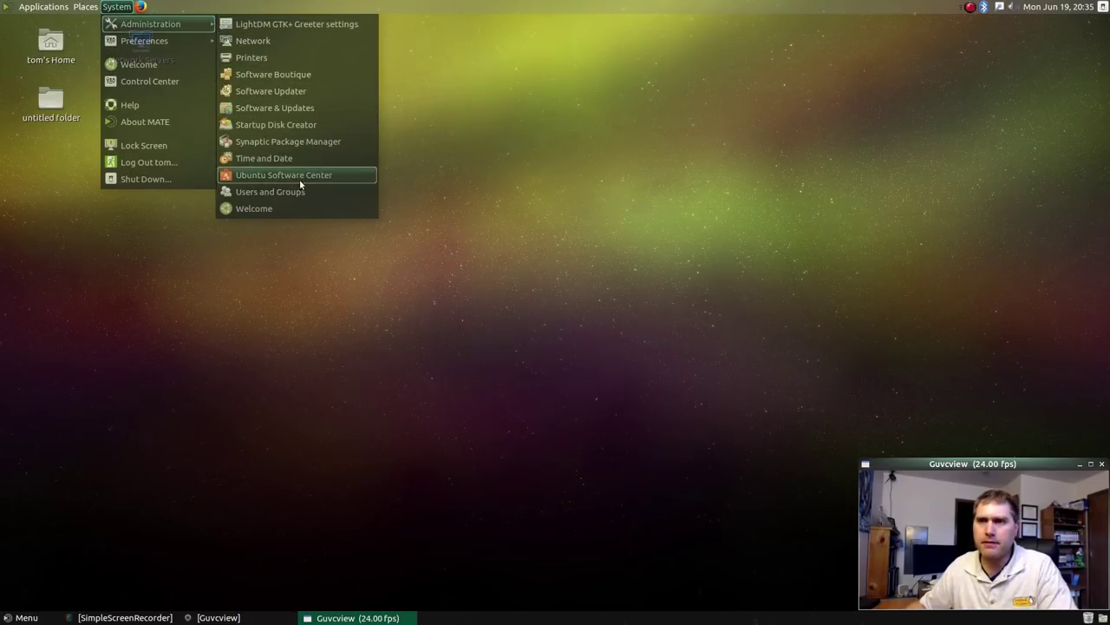
click(275, 108)
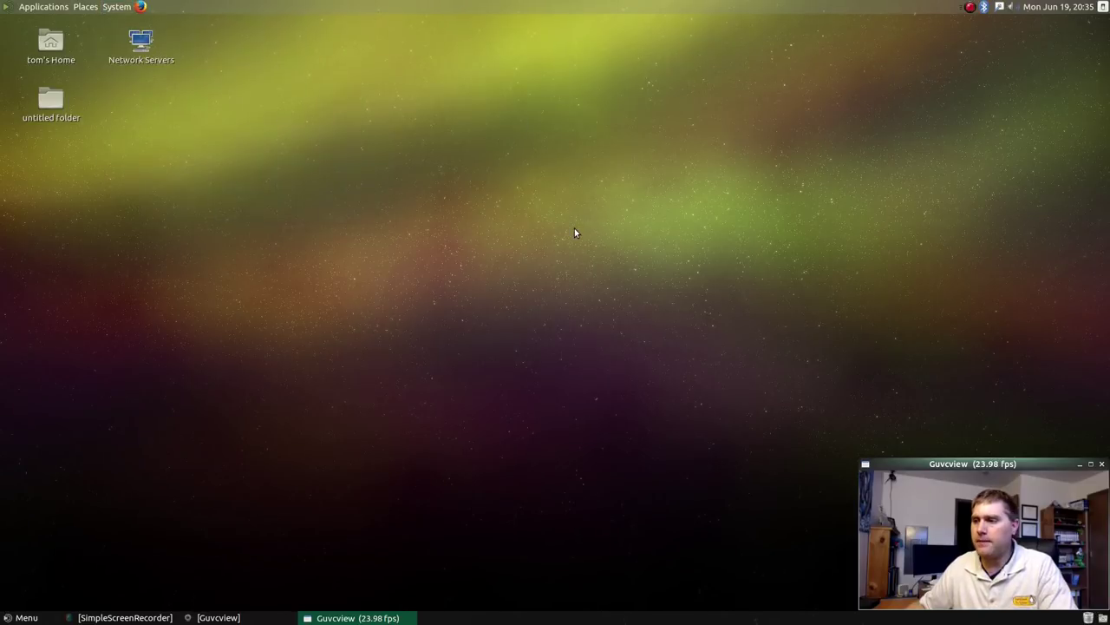
click(431, 228)
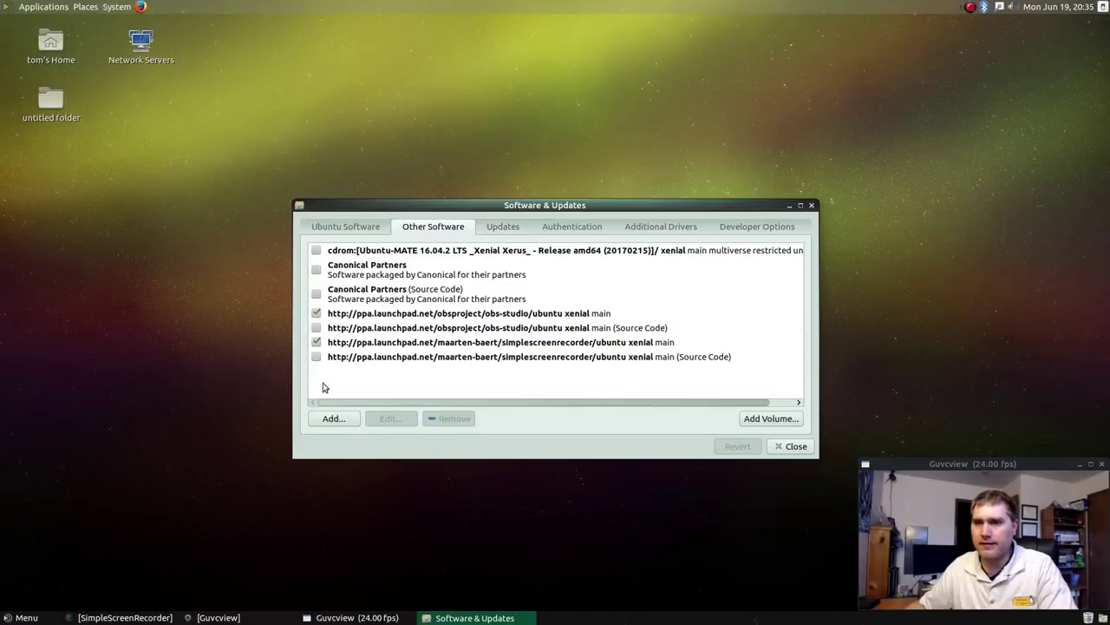
Bring up the dialog for adding a repository, highlight the example APT line, and cancel without adding a source.
click(333, 421)
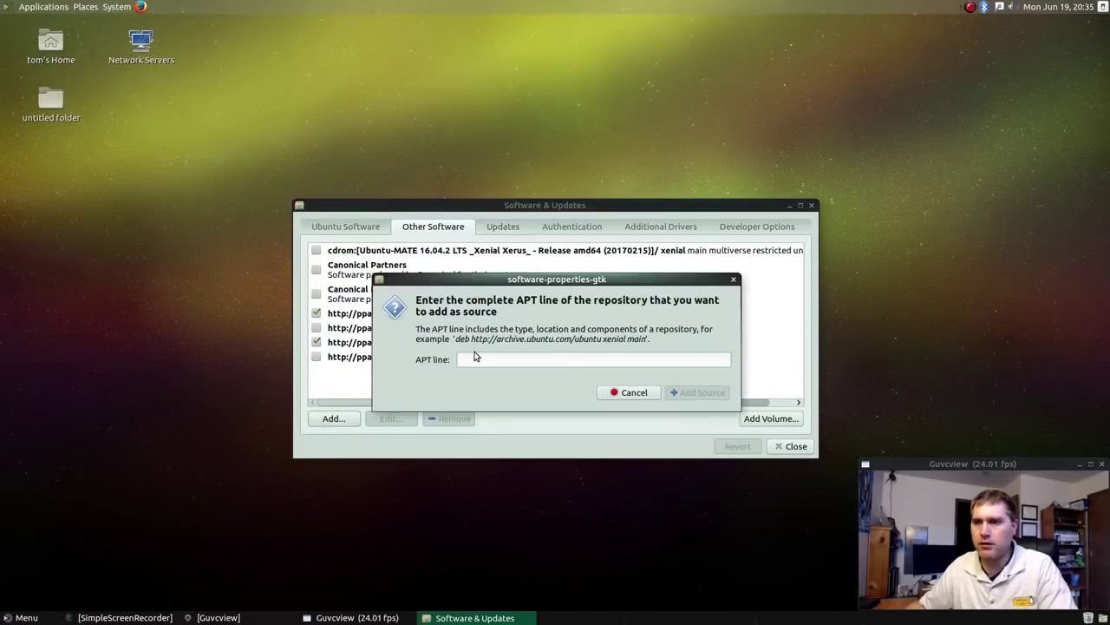
drag(456, 338, 630, 351)
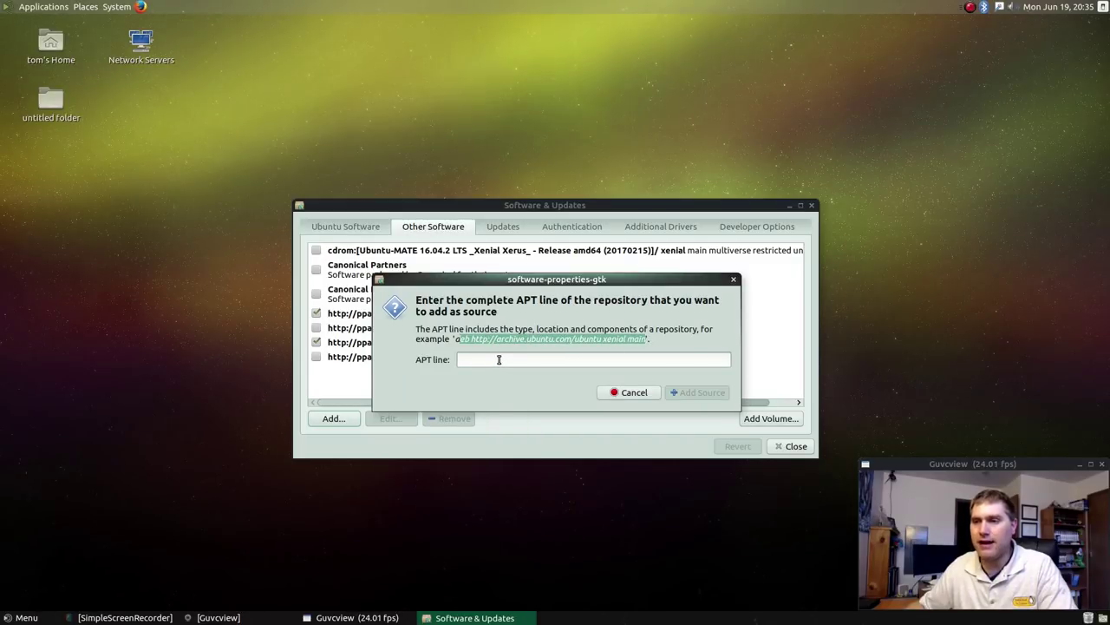
click(649, 392)
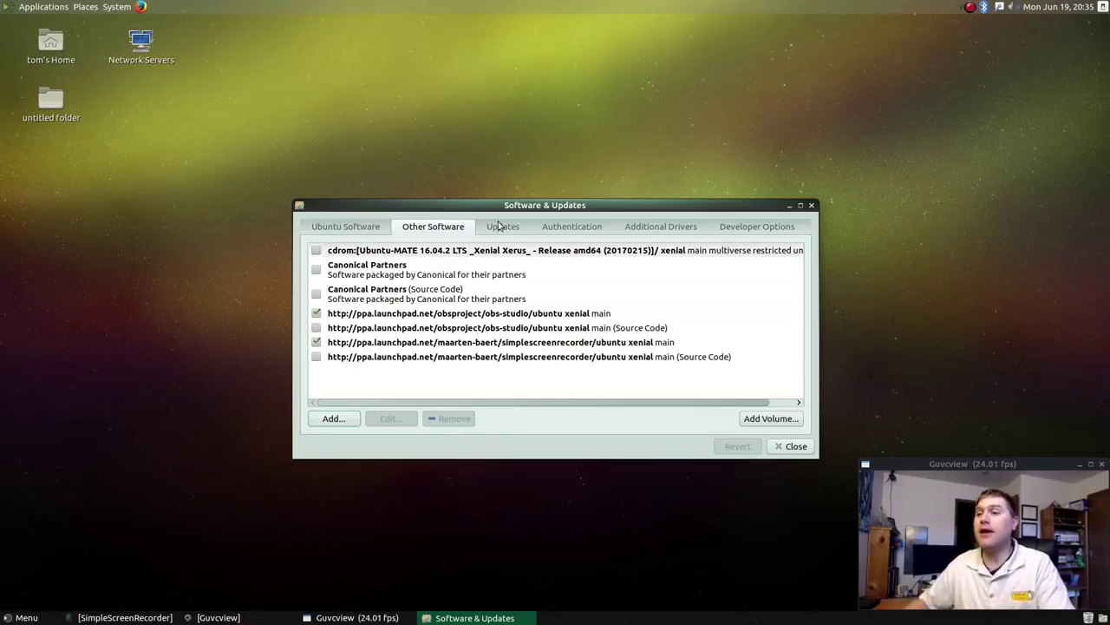
Close Software & Updates and look through all the settings groups in the Control Center, from Administration to Personal.
click(811, 206)
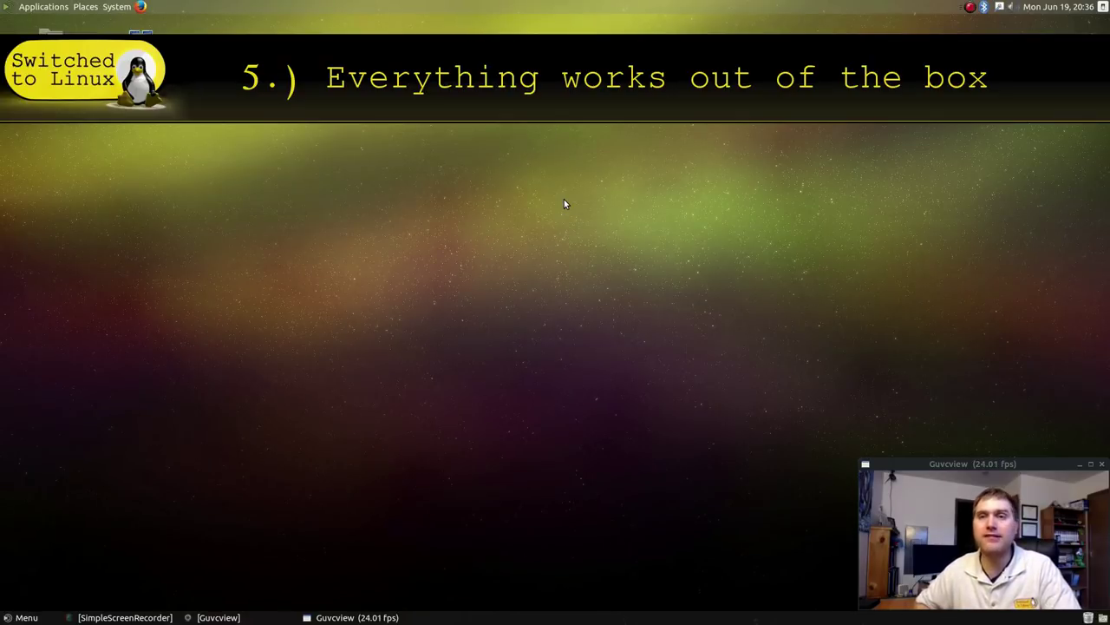
click(118, 7)
mouse_move(138, 30)
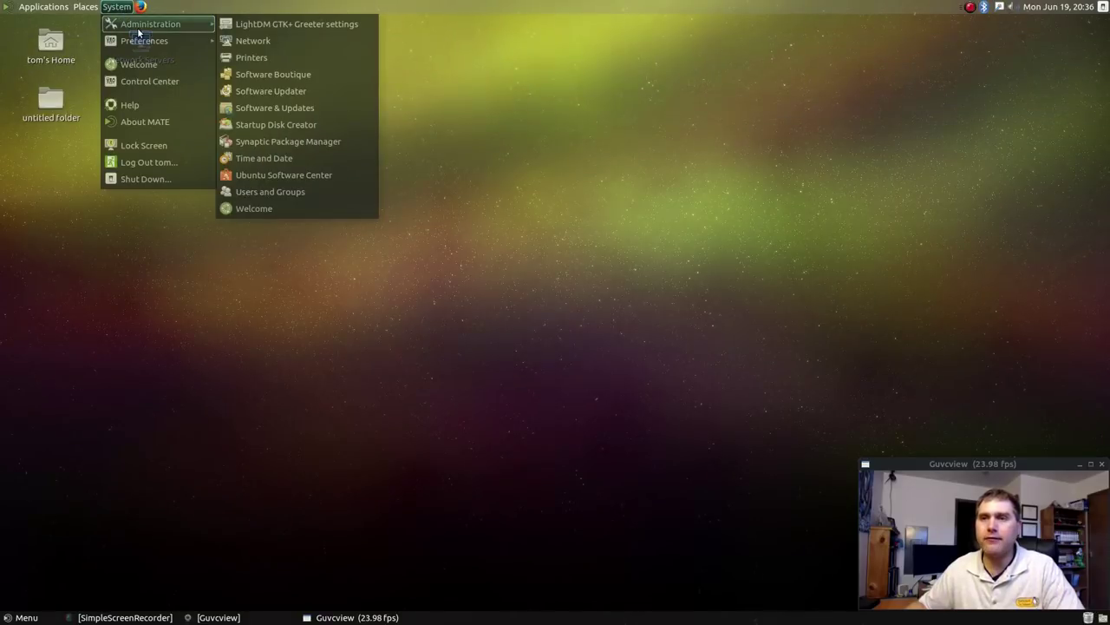
click(150, 81)
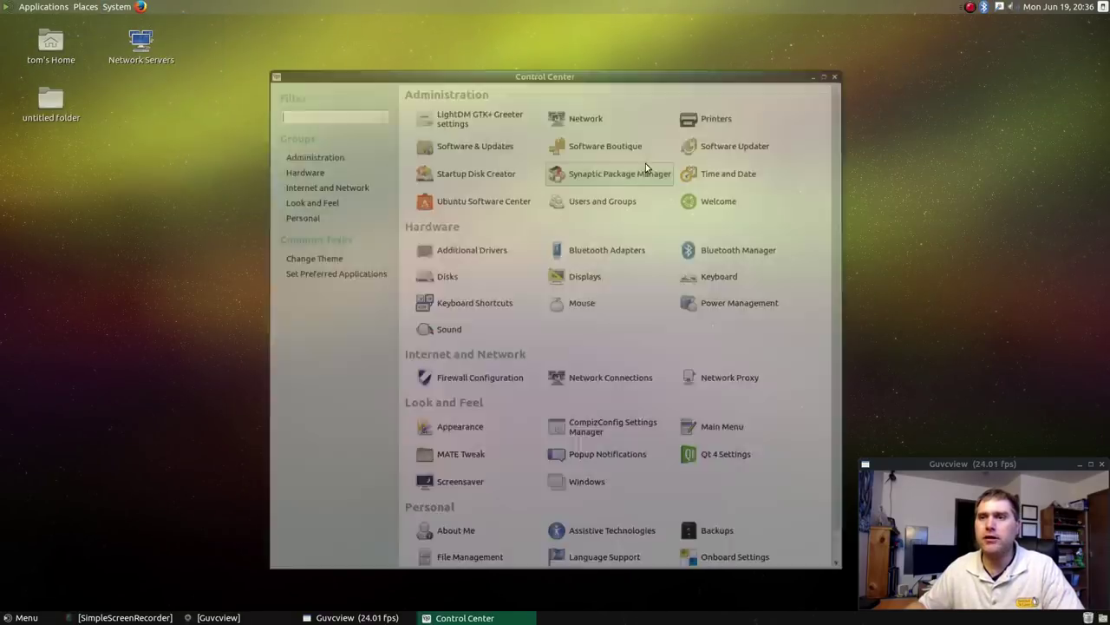
scroll(700, 379, down, 1)
scroll(699, 378, up, 1)
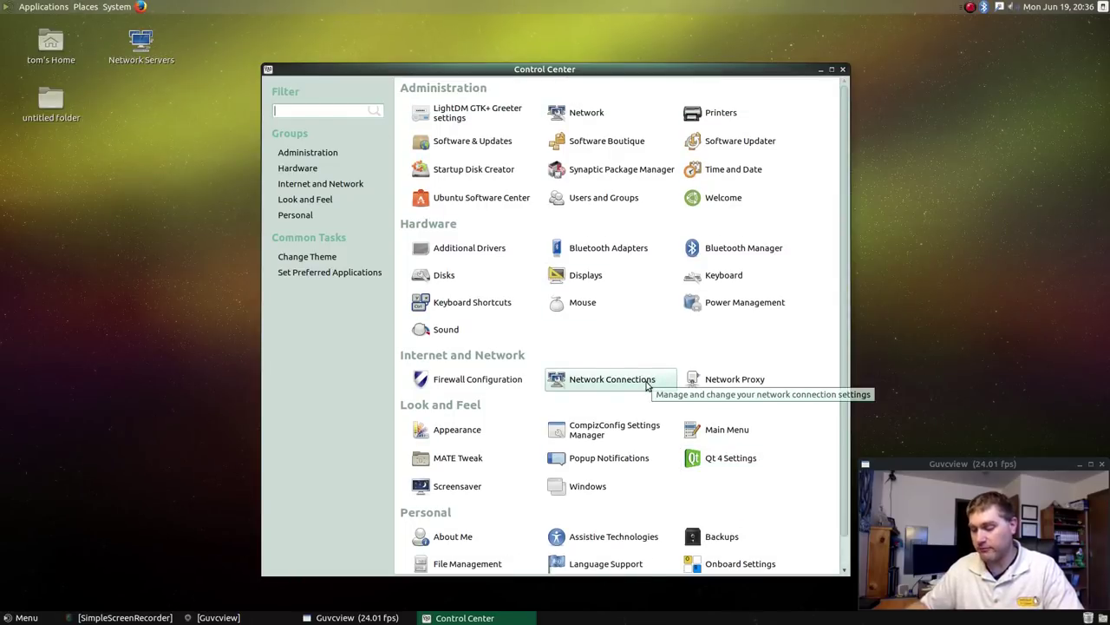
scroll(647, 248, down, 1)
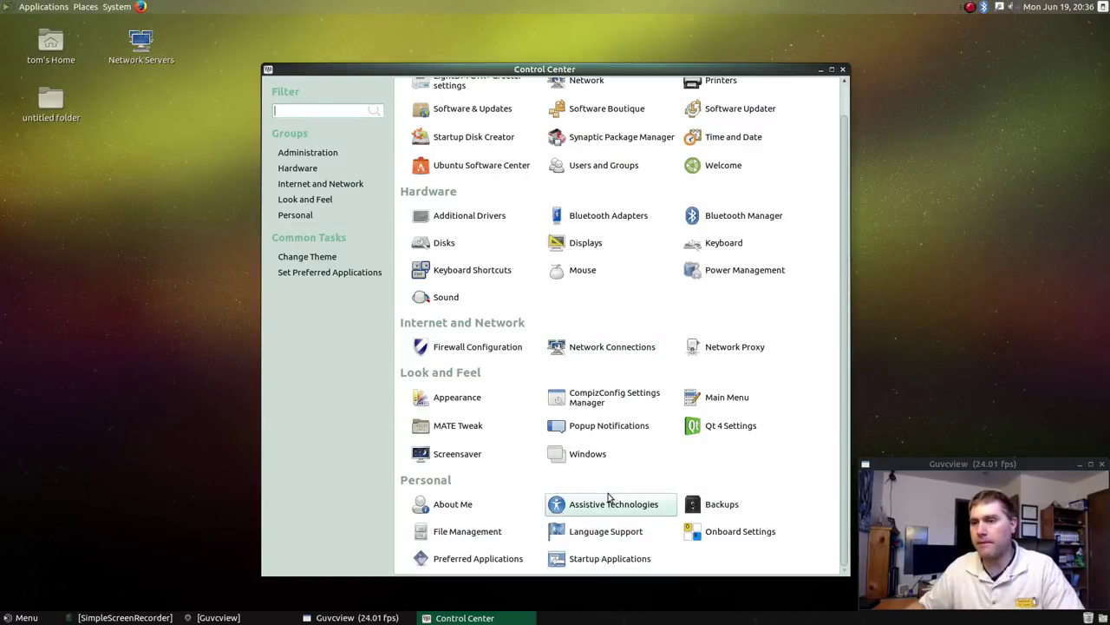
scroll(677, 401, up, 1)
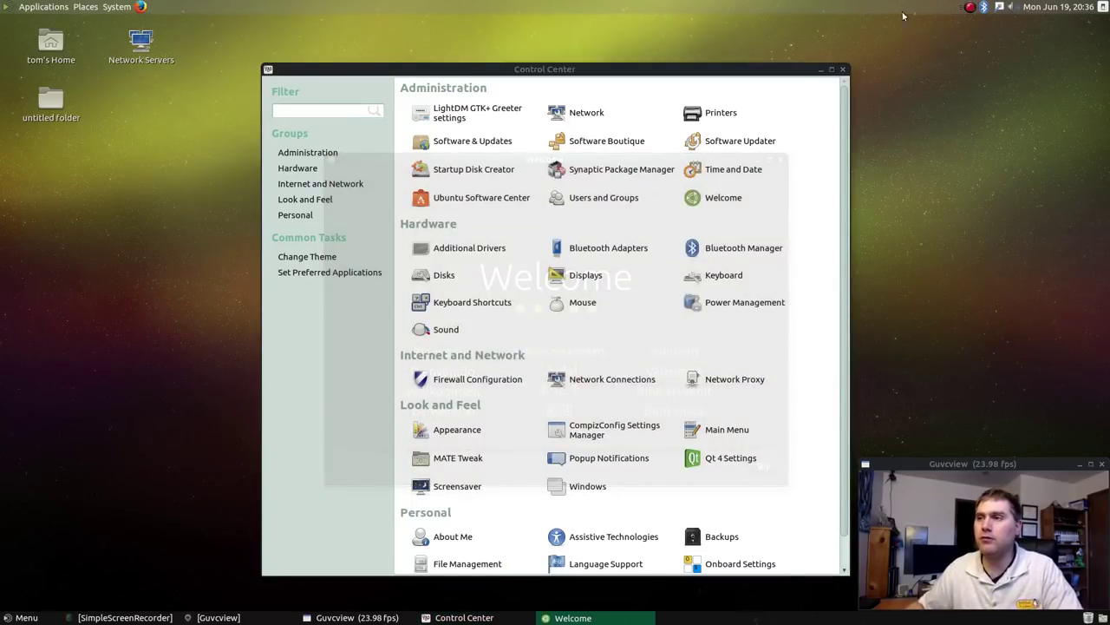
Minimize the Control Center, skip the Welcome intro, and turn off "Open Welcome when I log on".
click(822, 70)
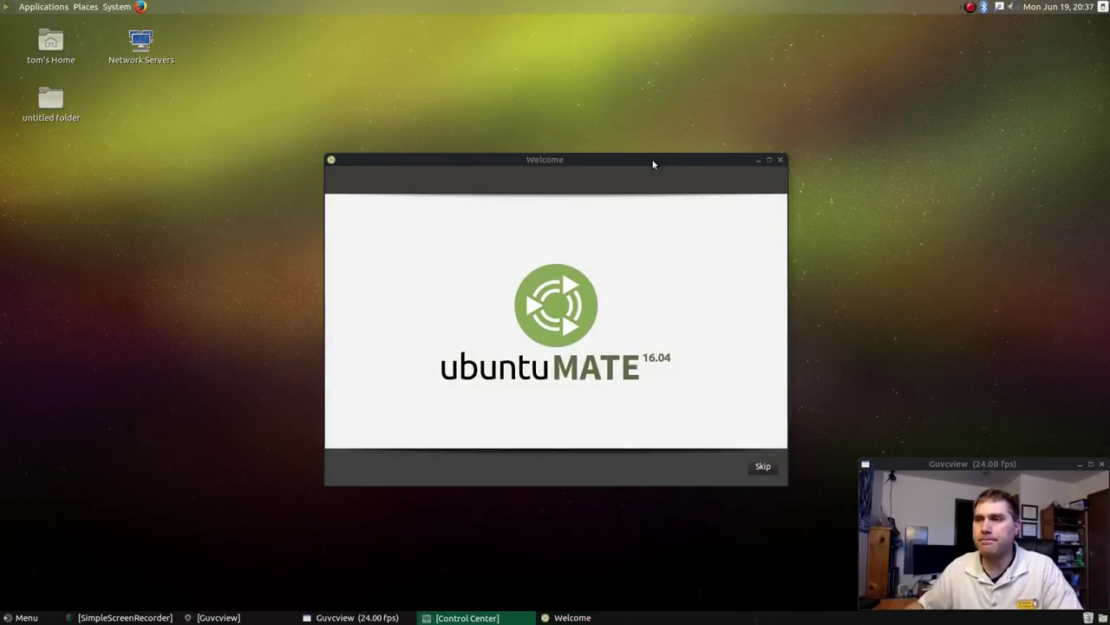
drag(654, 157, 647, 143)
click(756, 447)
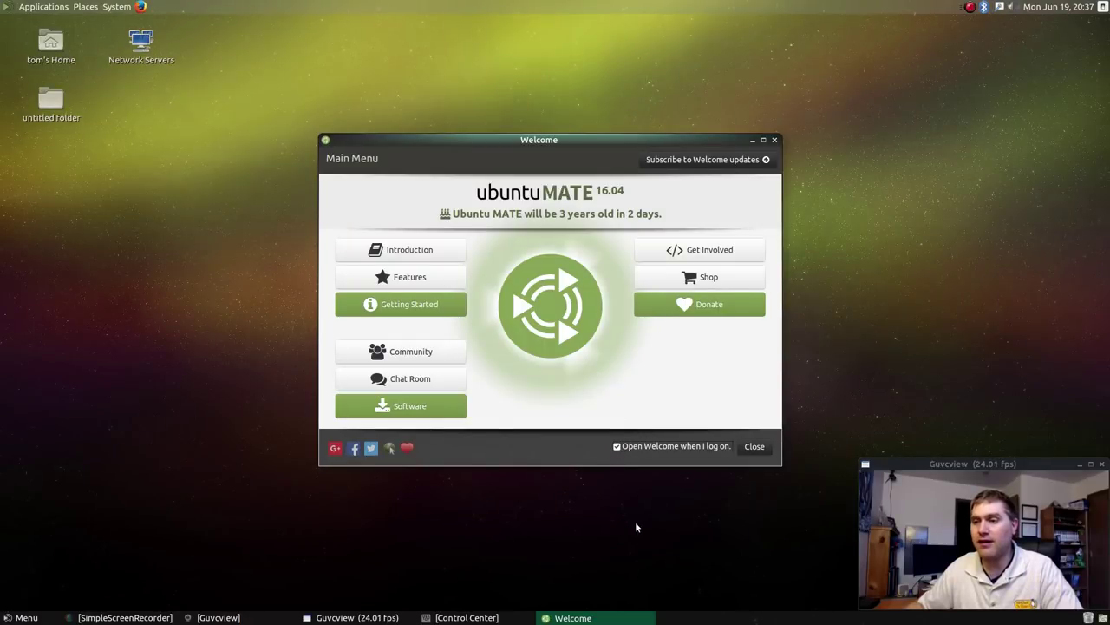
click(617, 448)
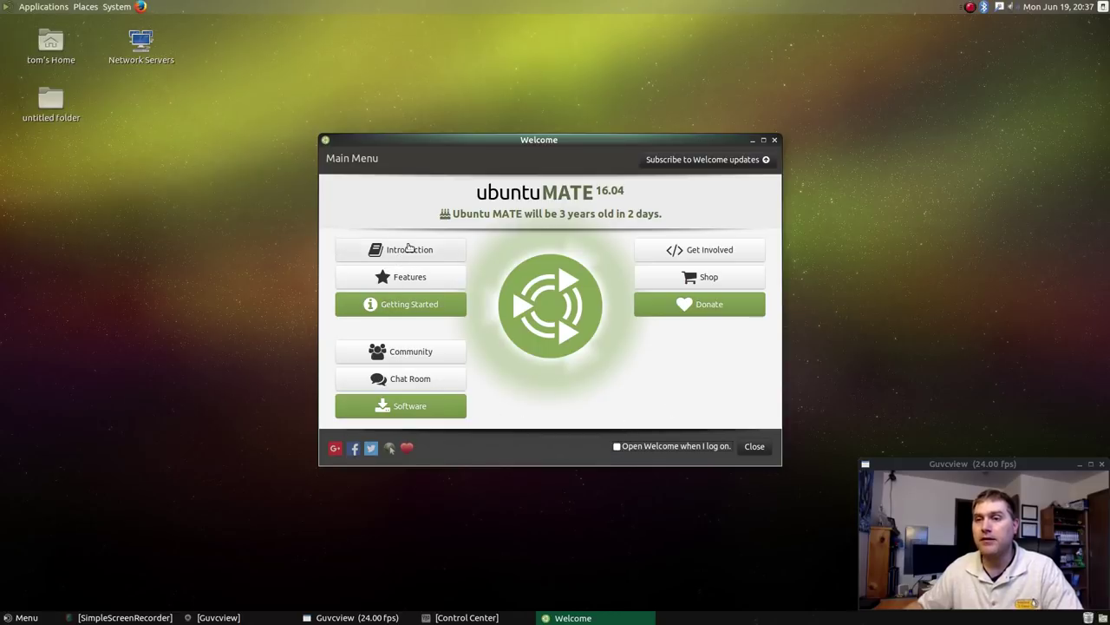
Read through Welcome's Introduction page to its end, including the Open Source section, and close Welcome.
click(409, 249)
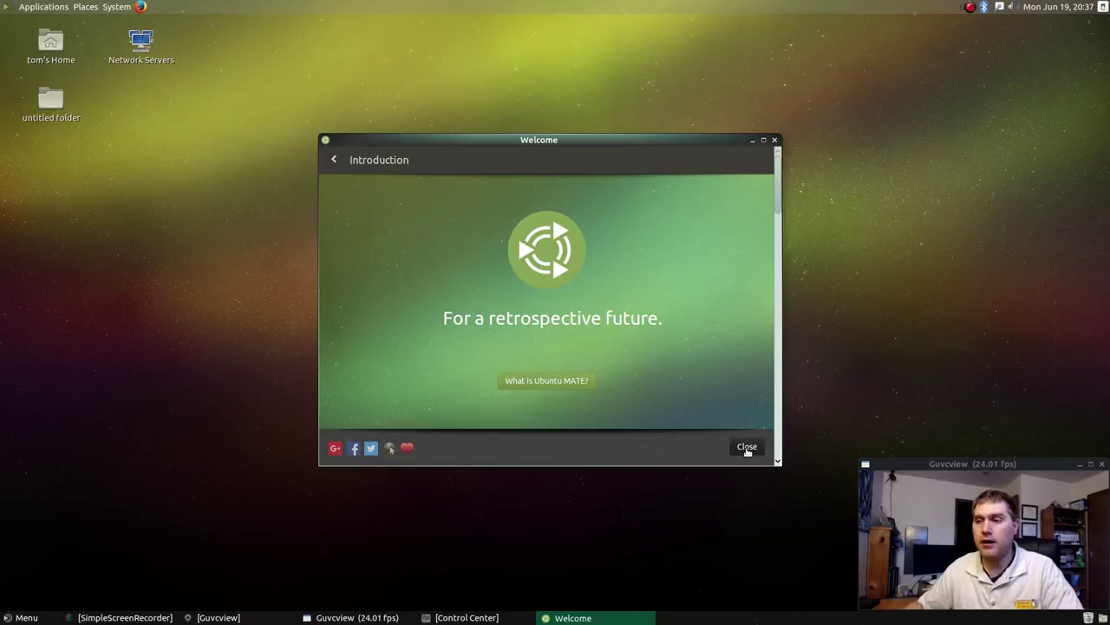
scroll(688, 366, down, 6)
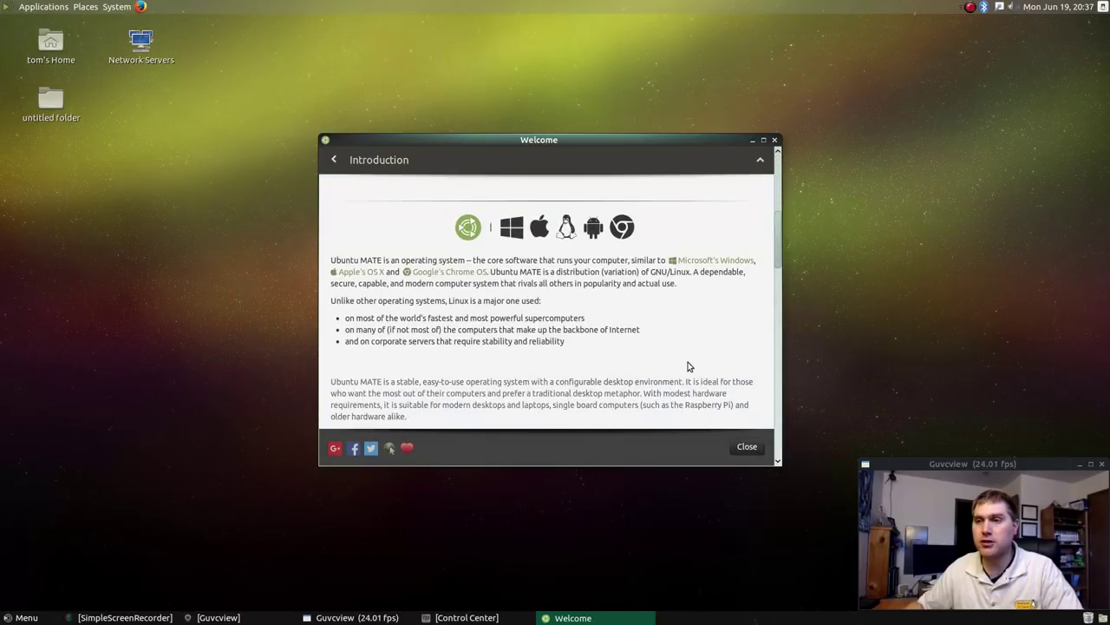
scroll(688, 366, down, 10)
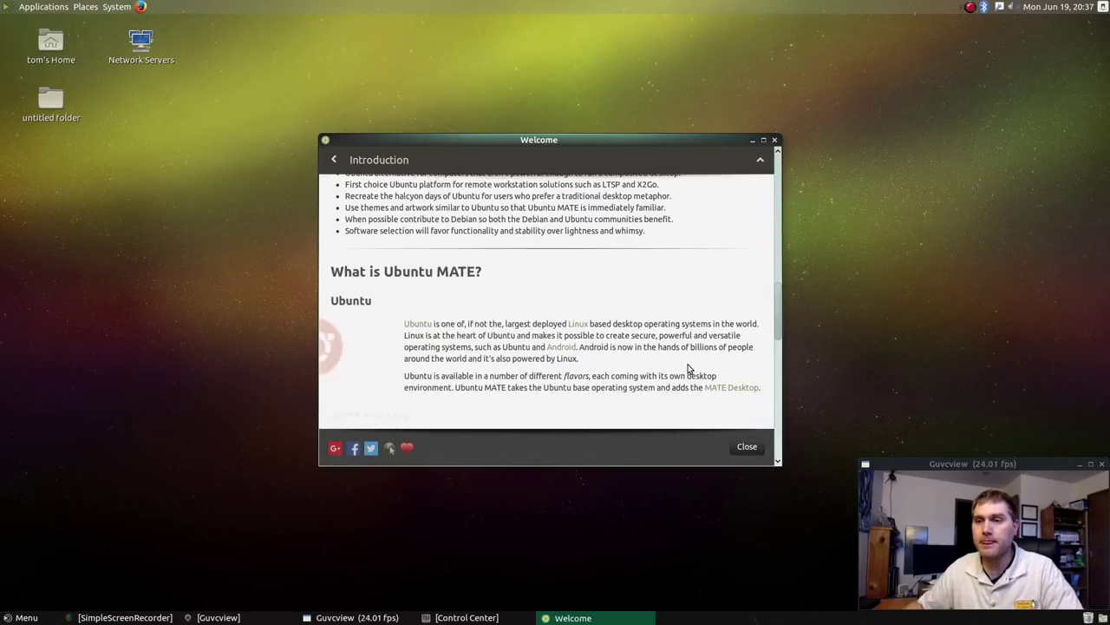
scroll(694, 383, down, 10)
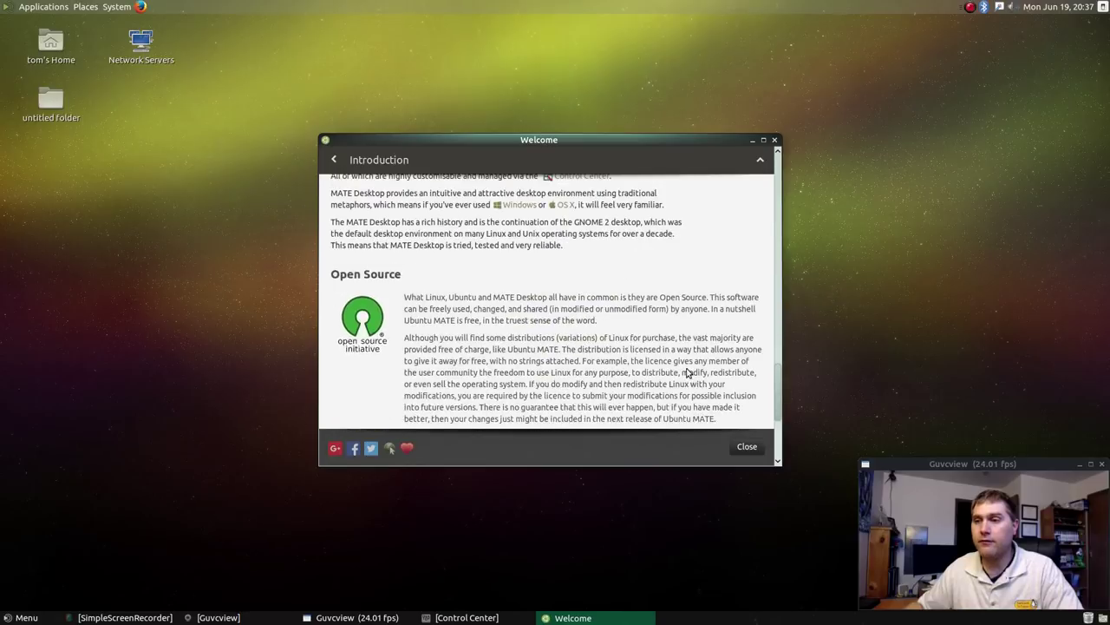
scroll(689, 370, down, 2)
click(747, 446)
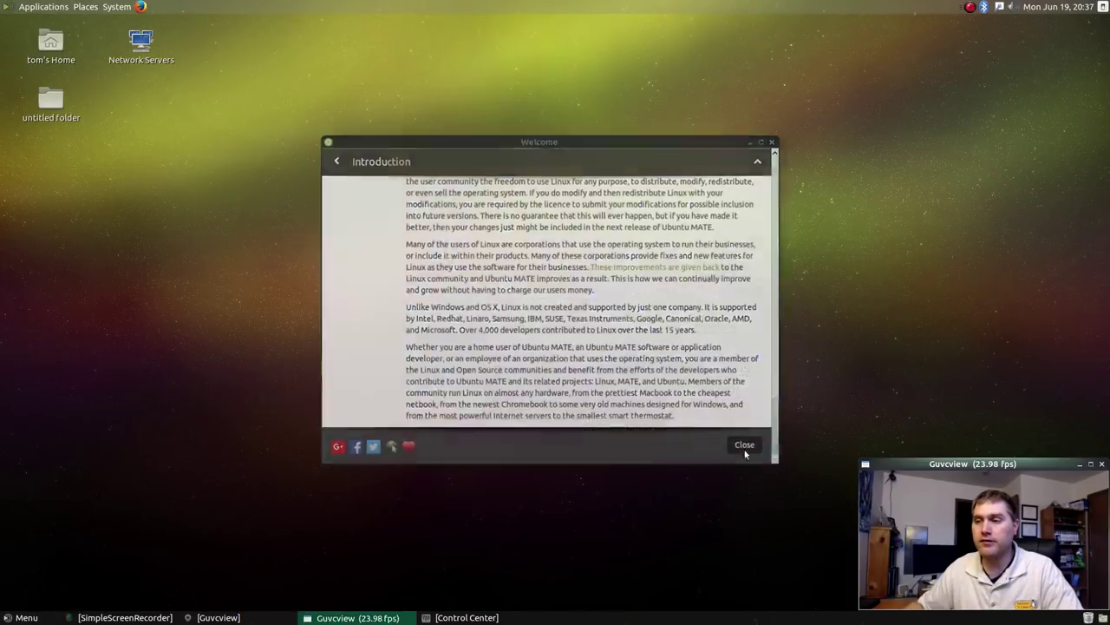
Reopen Welcome from the Control Center, skip its intro to view the main menu, and close it.
click(467, 616)
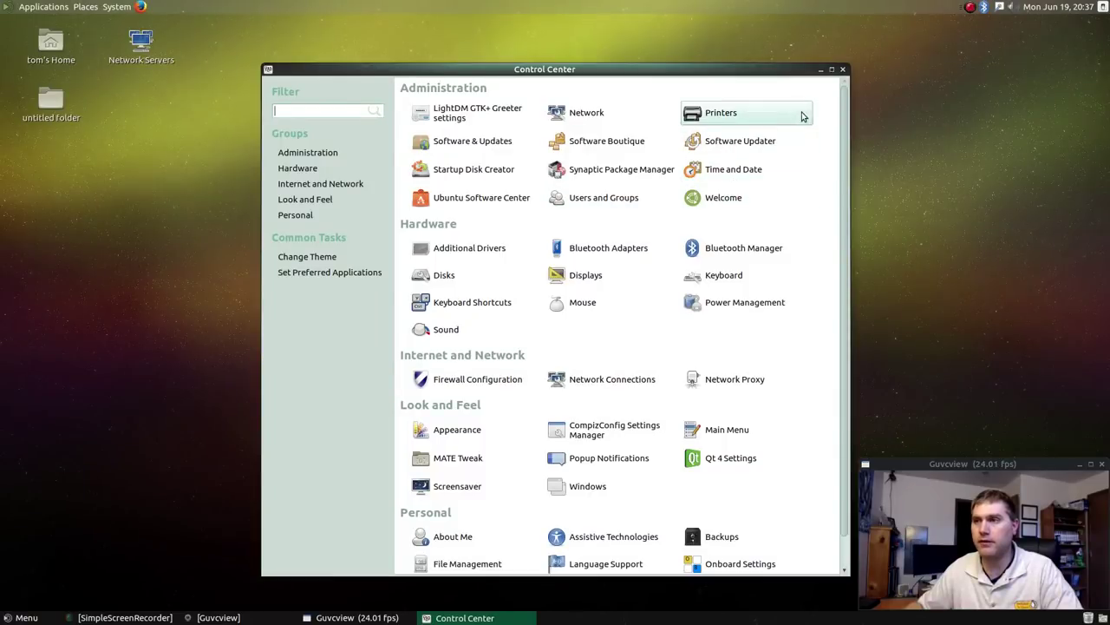
click(822, 70)
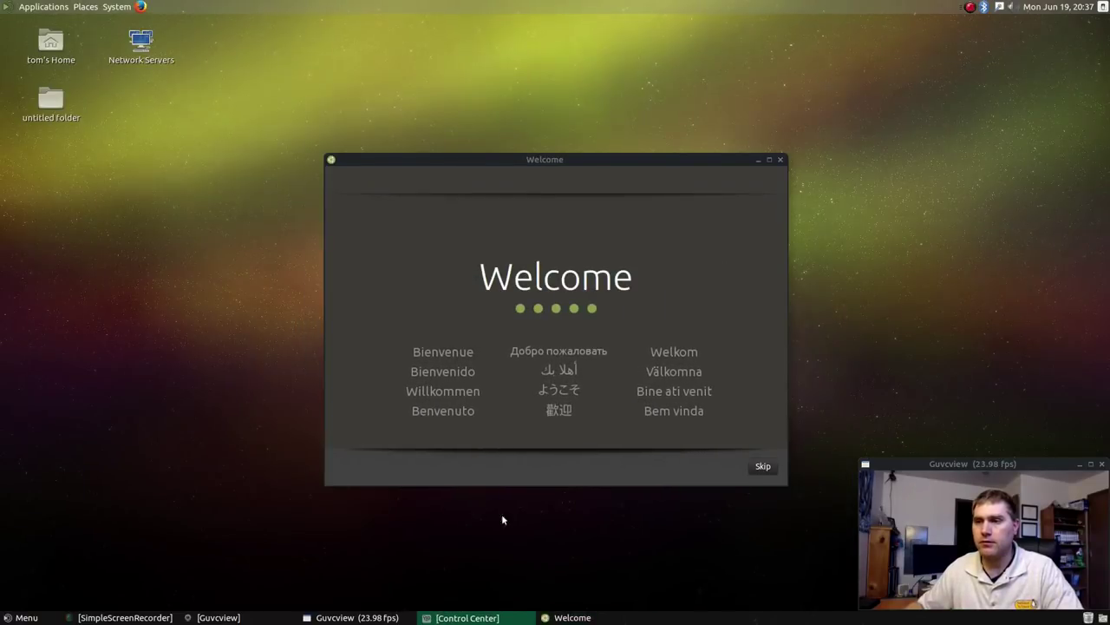
click(757, 466)
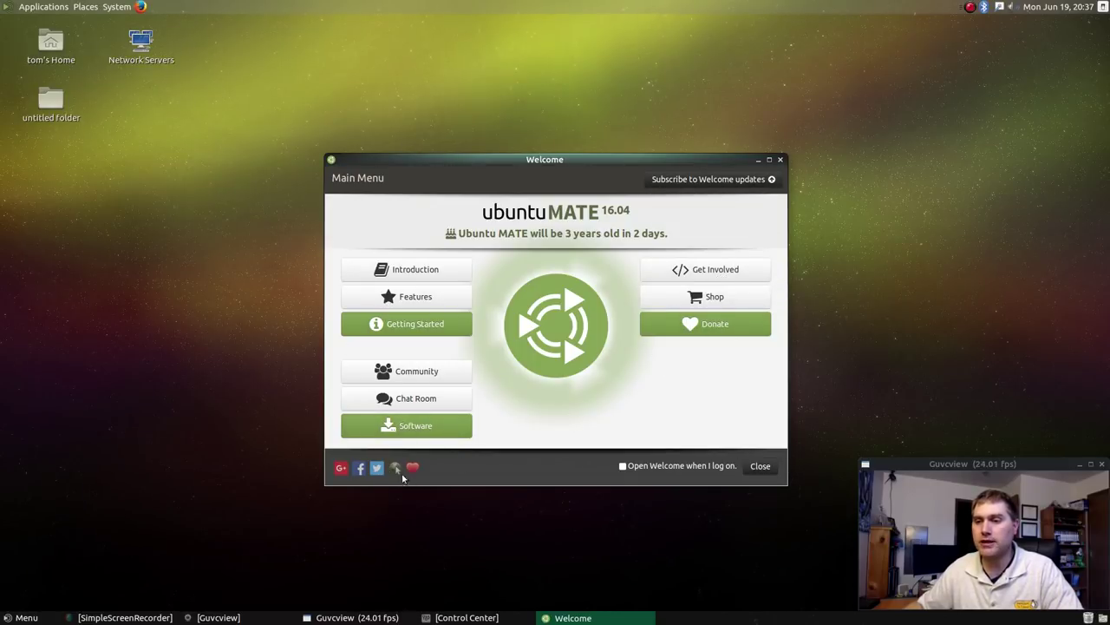
click(778, 159)
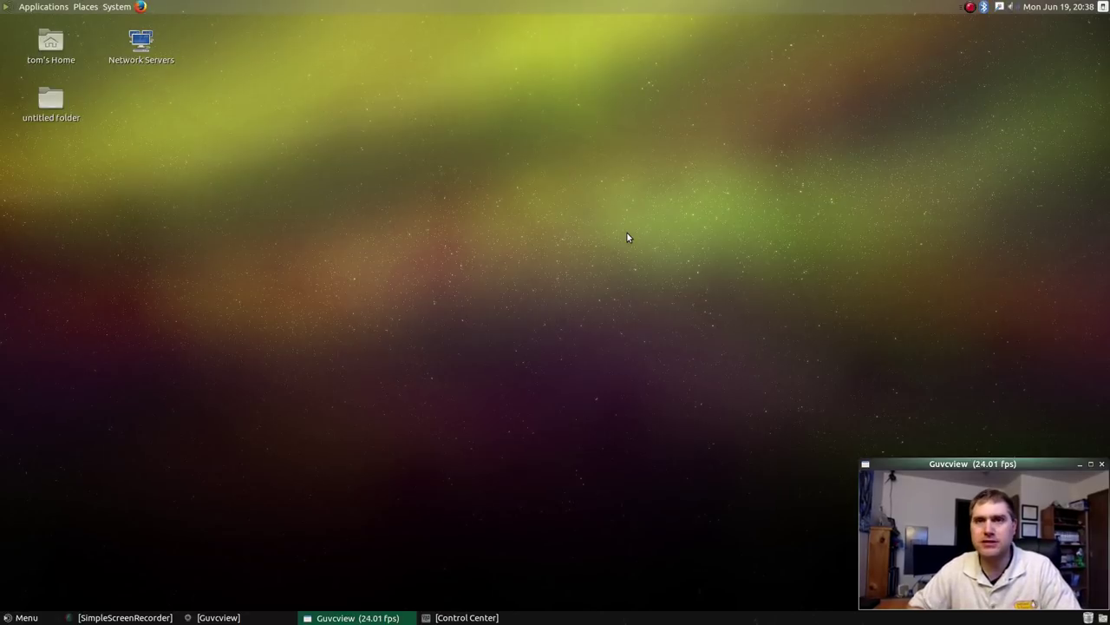
Show the Applications menu and the Advanced-style Menu with its Administration entries, dismissing each without launching anything.
click(39, 7)
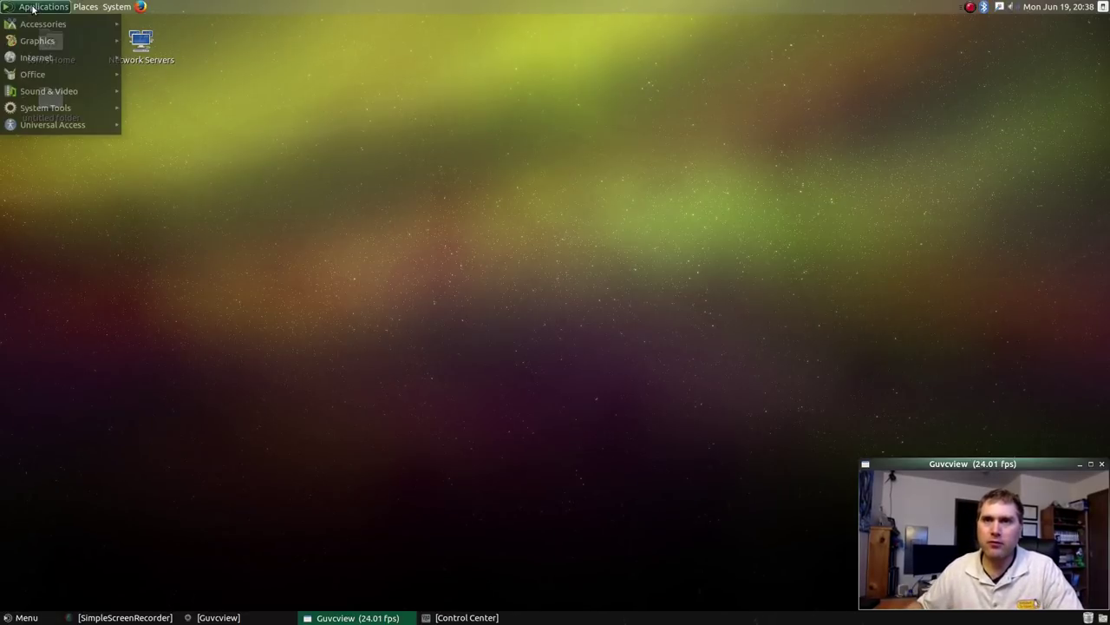
click(488, 307)
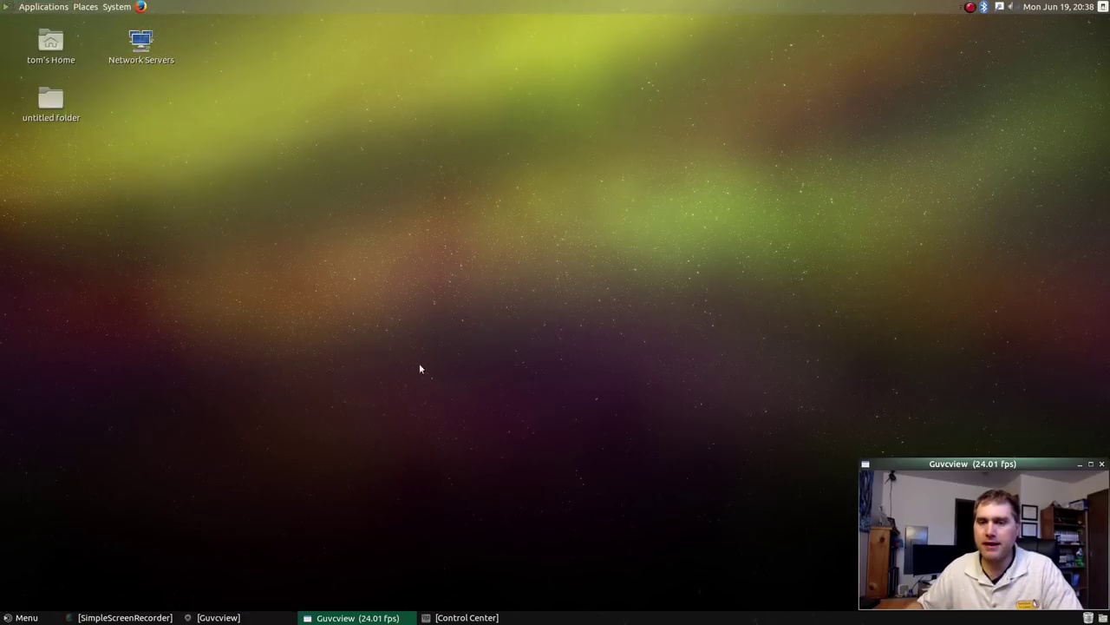
click(22, 617)
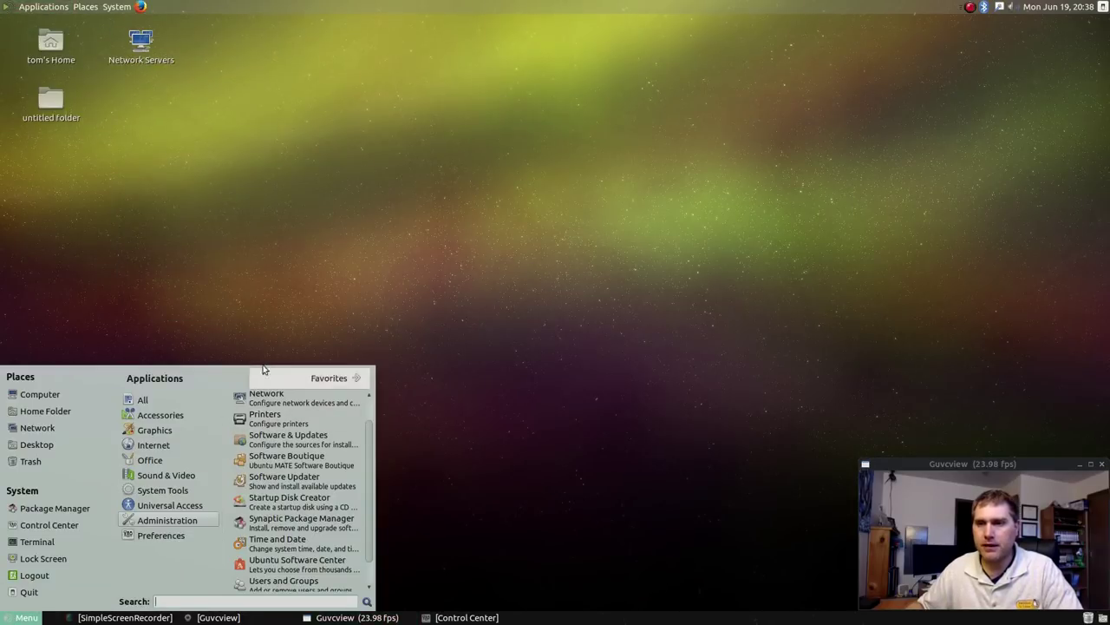
click(509, 426)
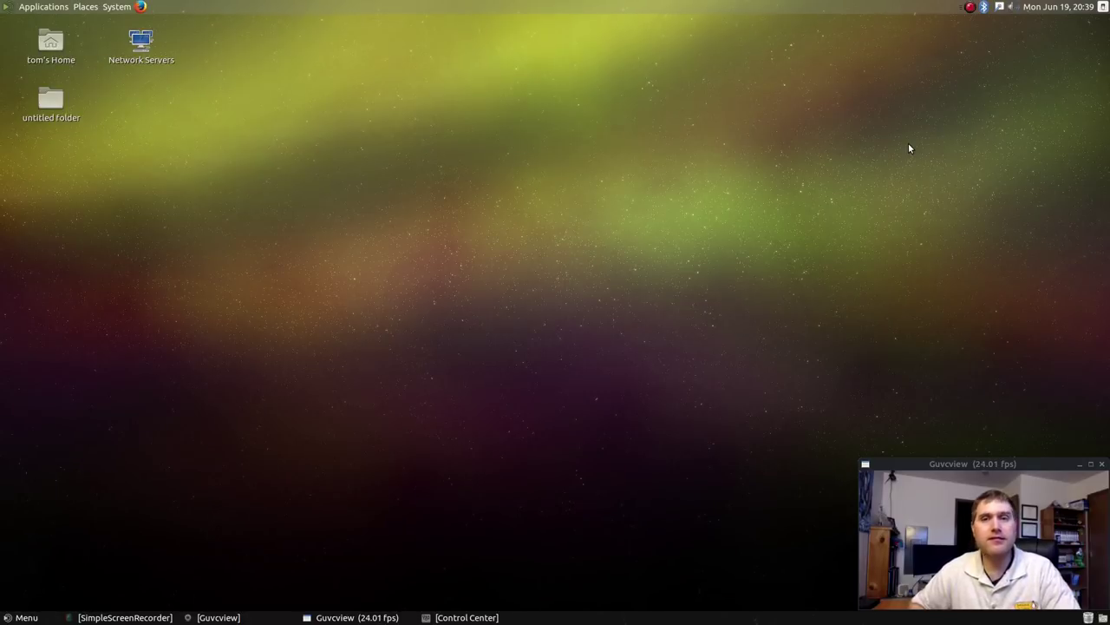
Maximize the Guvcview webcam window.
key(alt+F10)
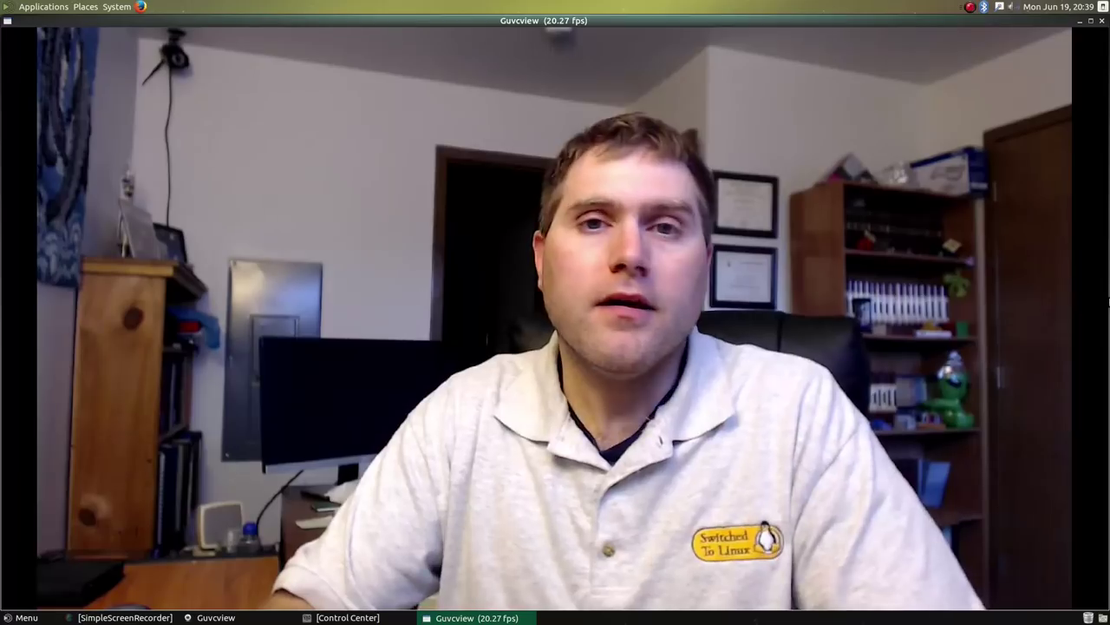